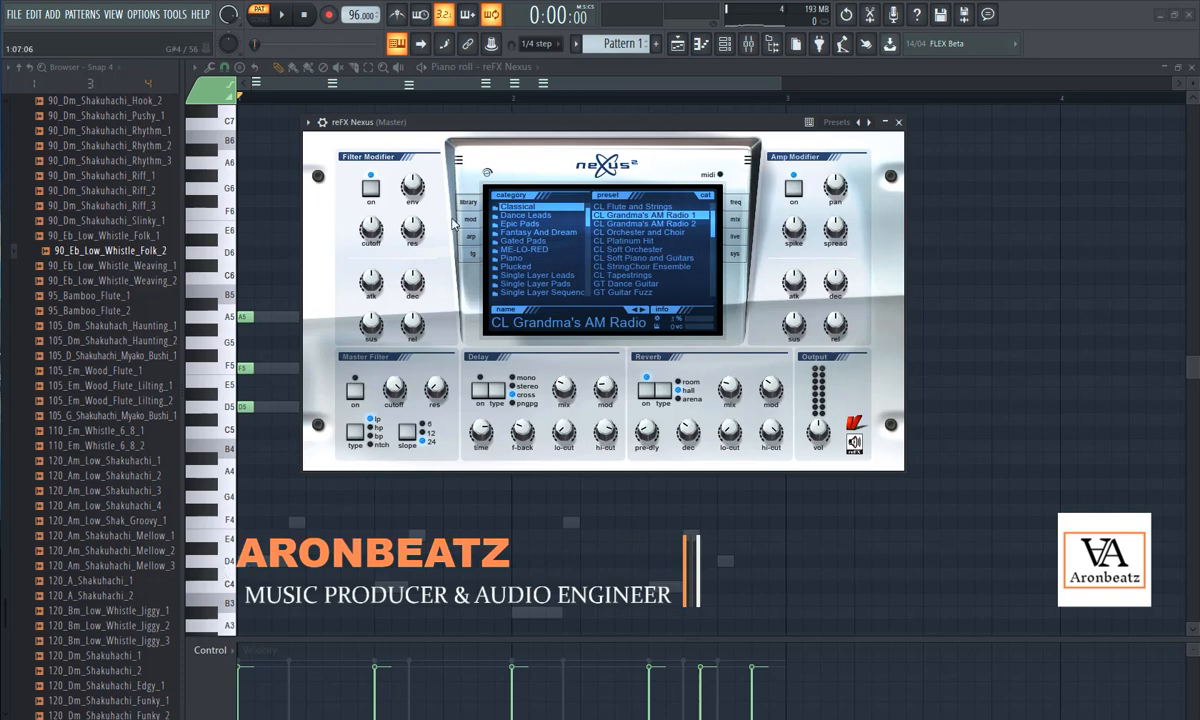
- Look through the Nexus modulation, arpeggiator, trancegate, frequency analyzer, mixer, live and system pages
left_click_drag(514, 127, 519, 154)
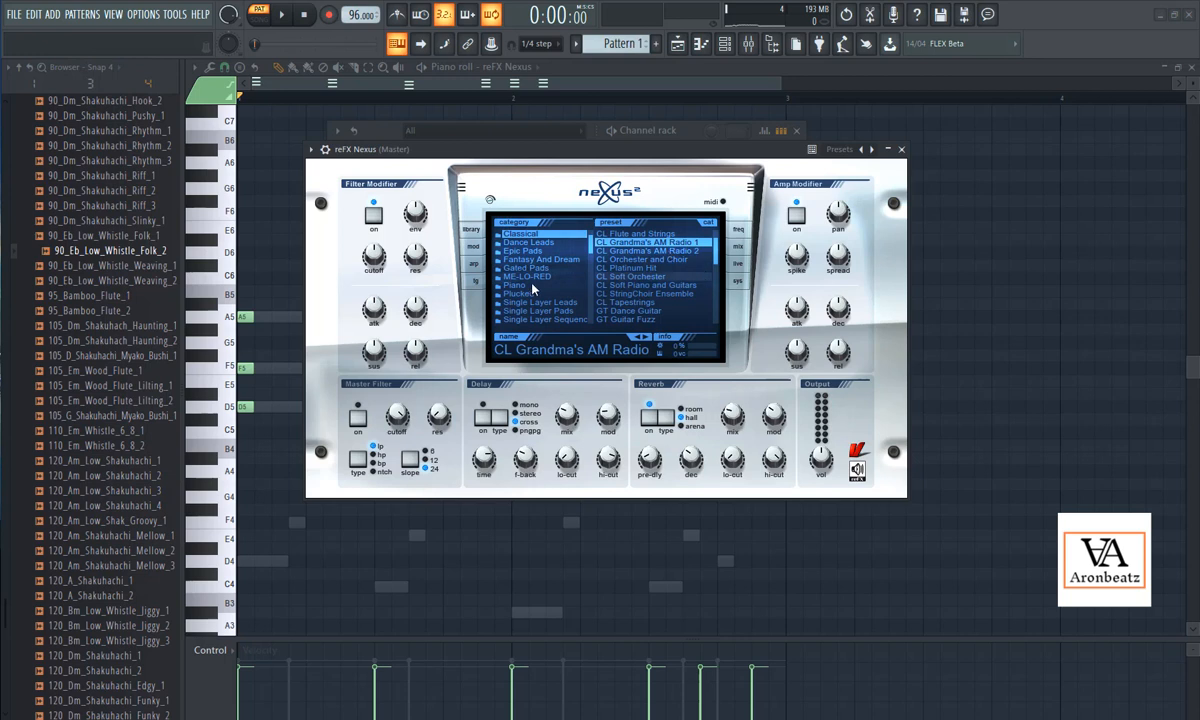
left_click(473, 246)
left_click(474, 264)
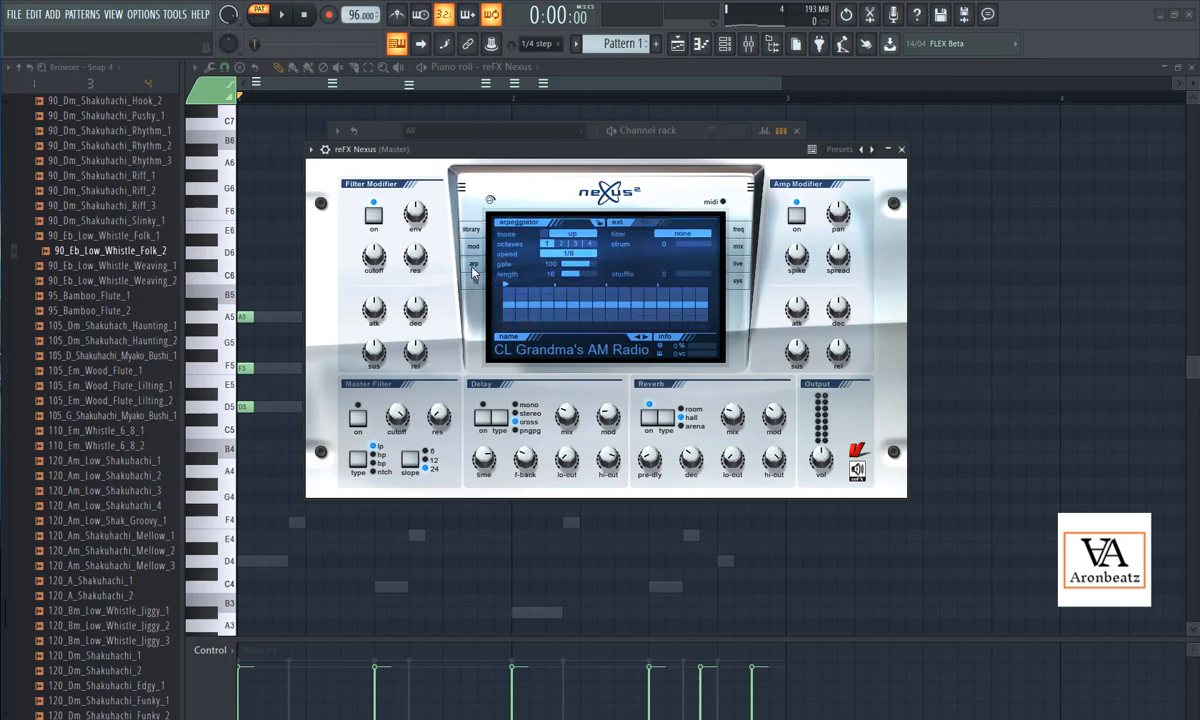
left_click(479, 281)
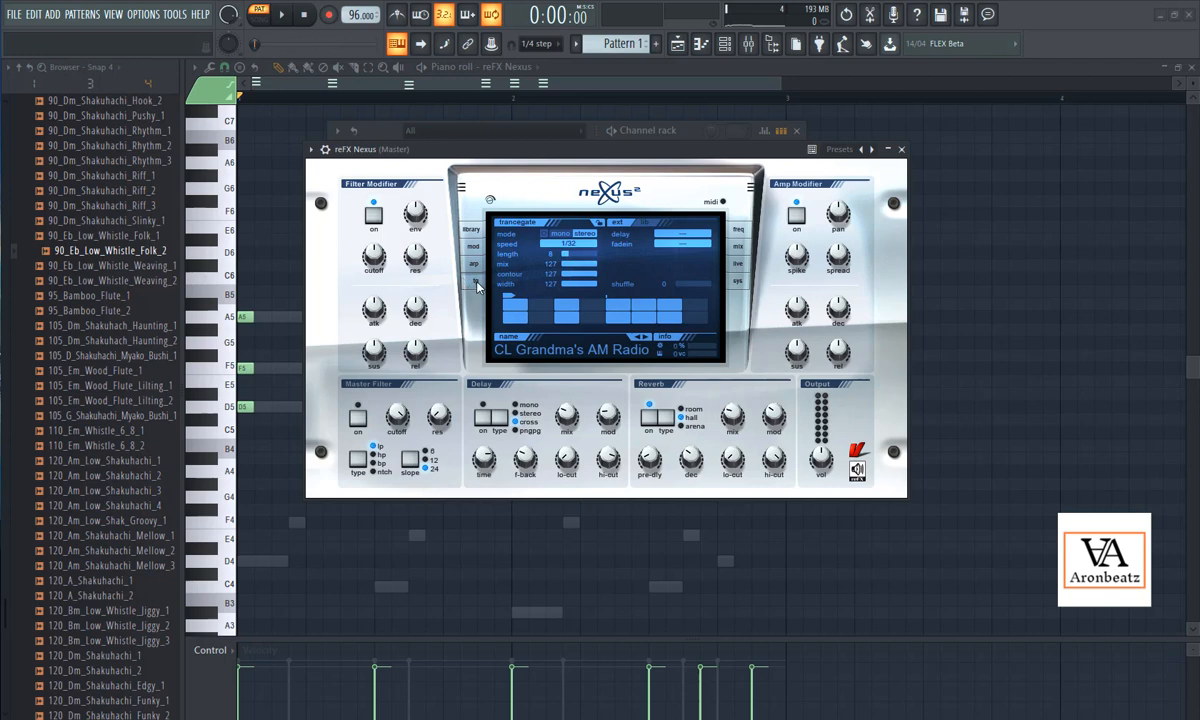
left_click(740, 232)
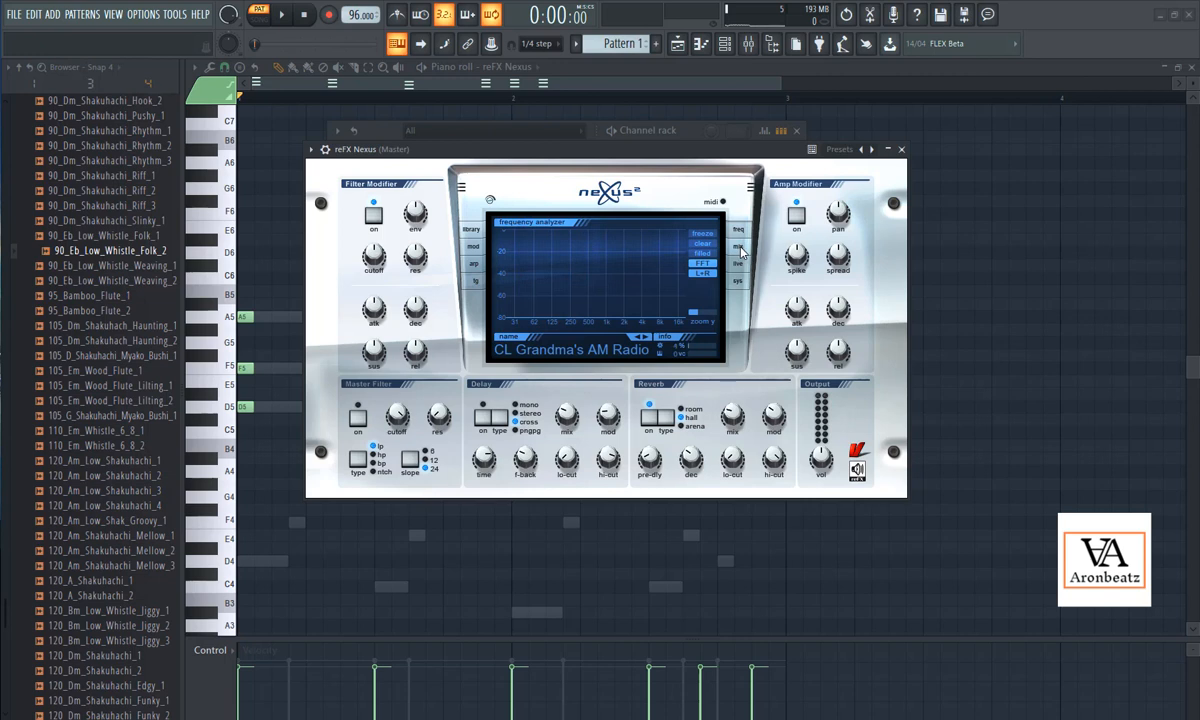
left_click(740, 249)
left_click(738, 268)
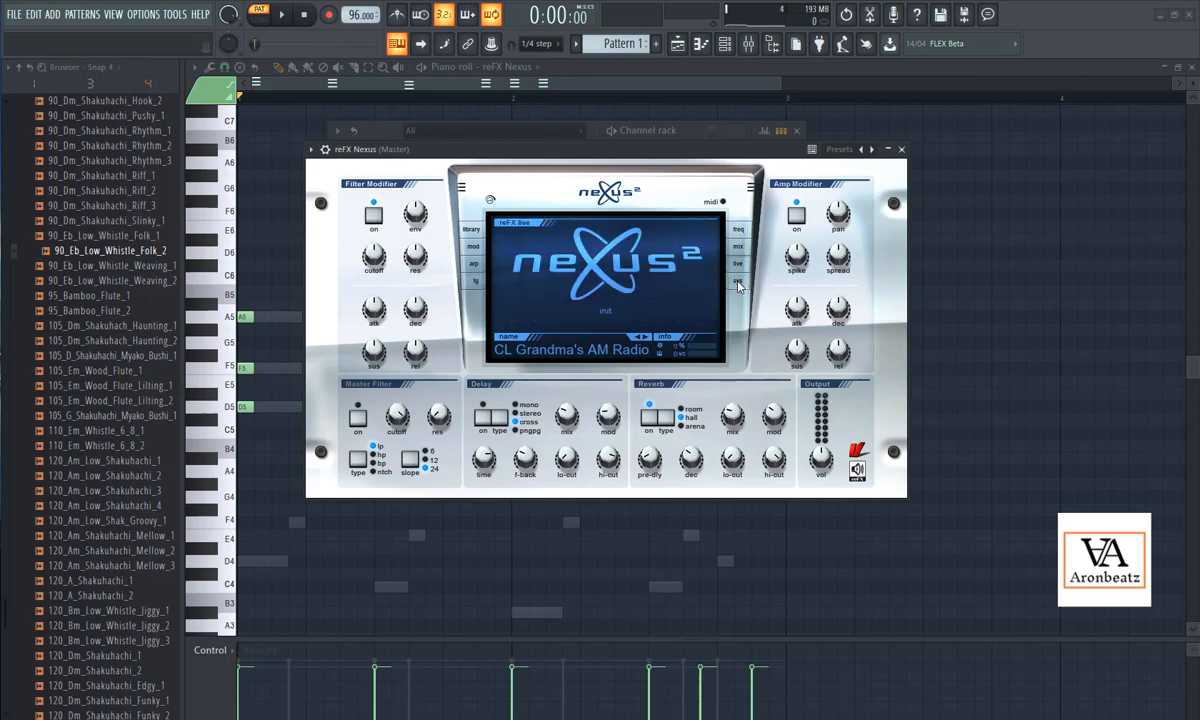
left_click(739, 286)
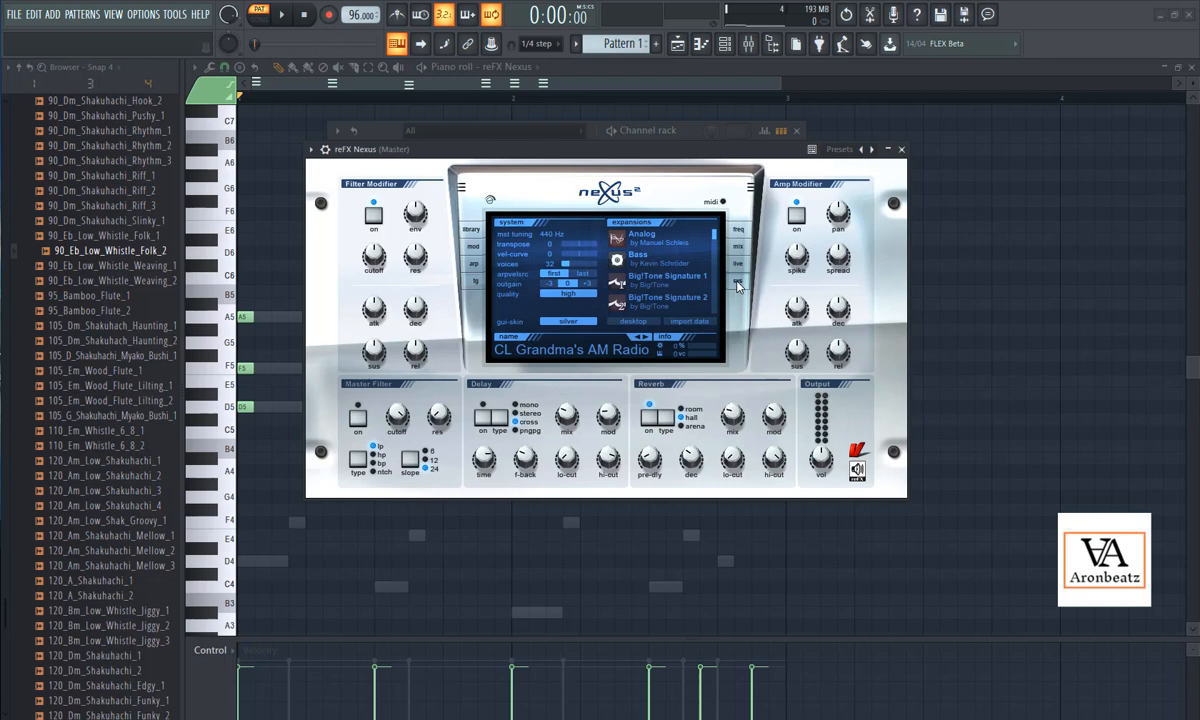
- Load the CL Orchester and Choir preset from the Classical category and audition it with the pattern
left_click(470, 229)
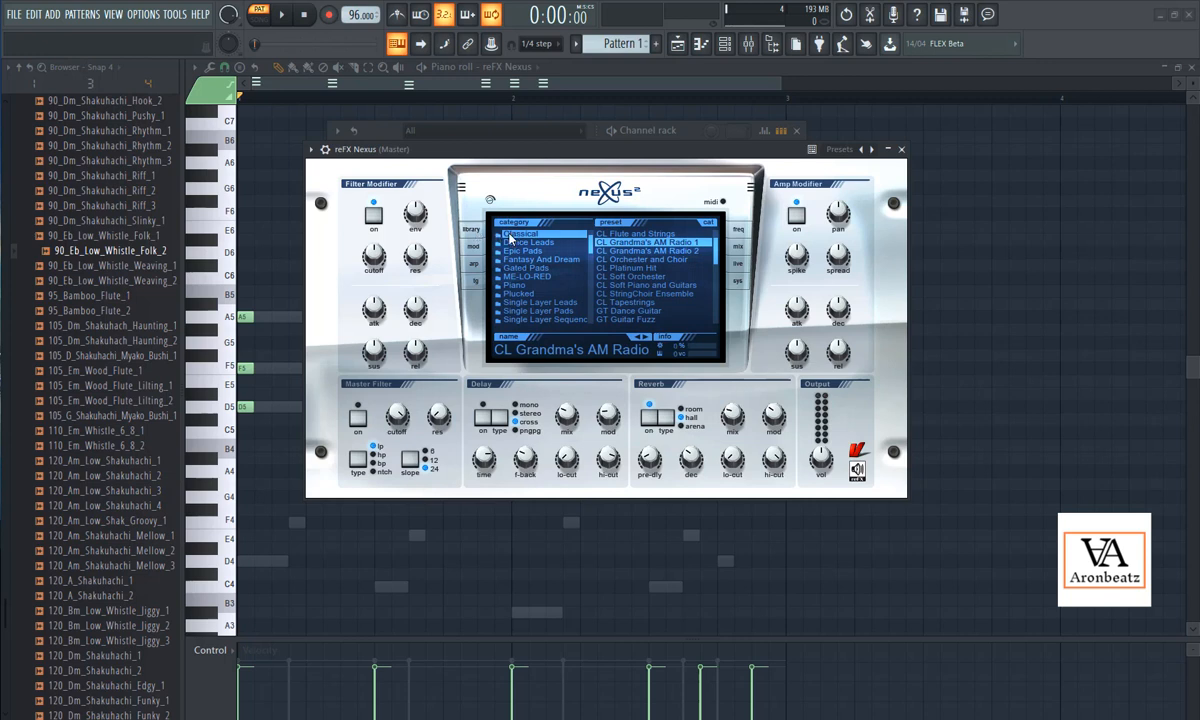
left_click(630, 260)
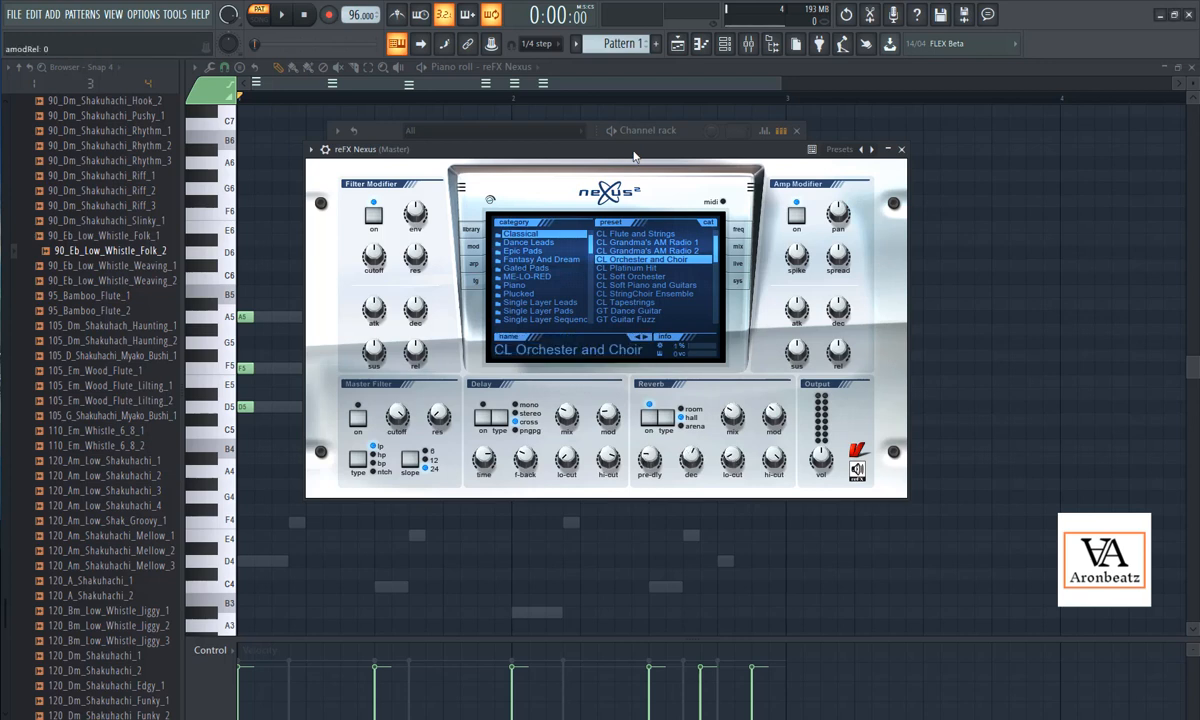
key("space")
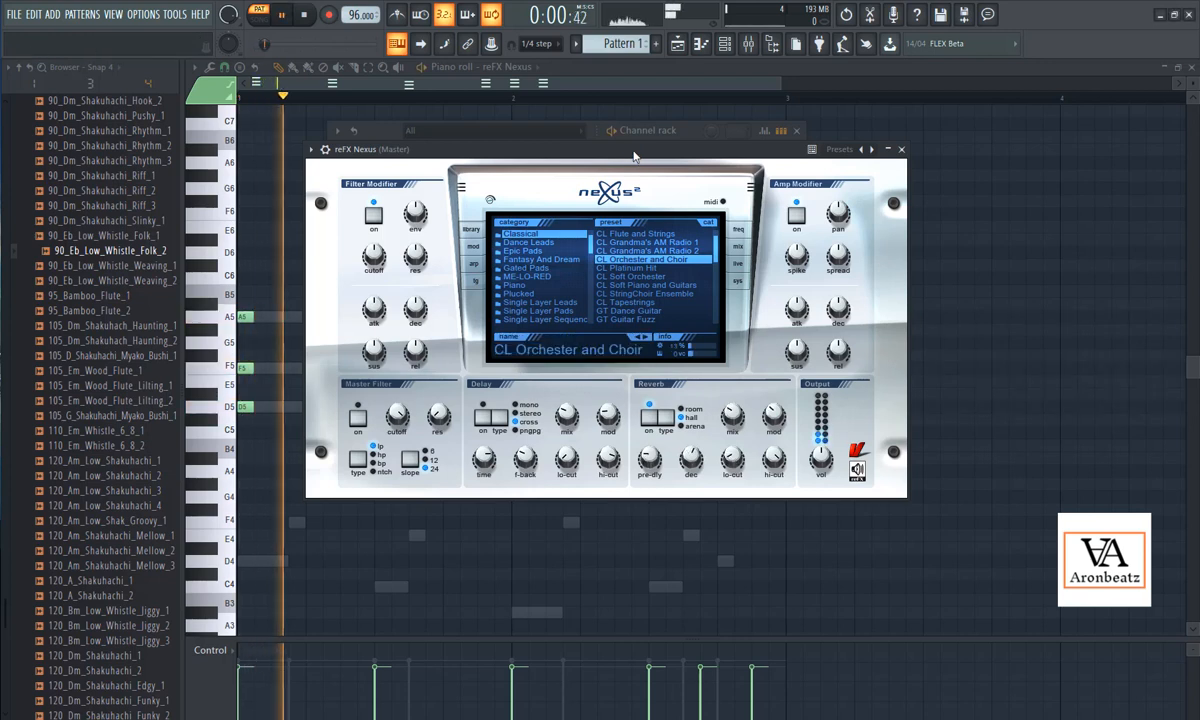
key("space")
- Load the CL Soft Piano and Guitars preset and audition it with the pattern
left_click(633, 286)
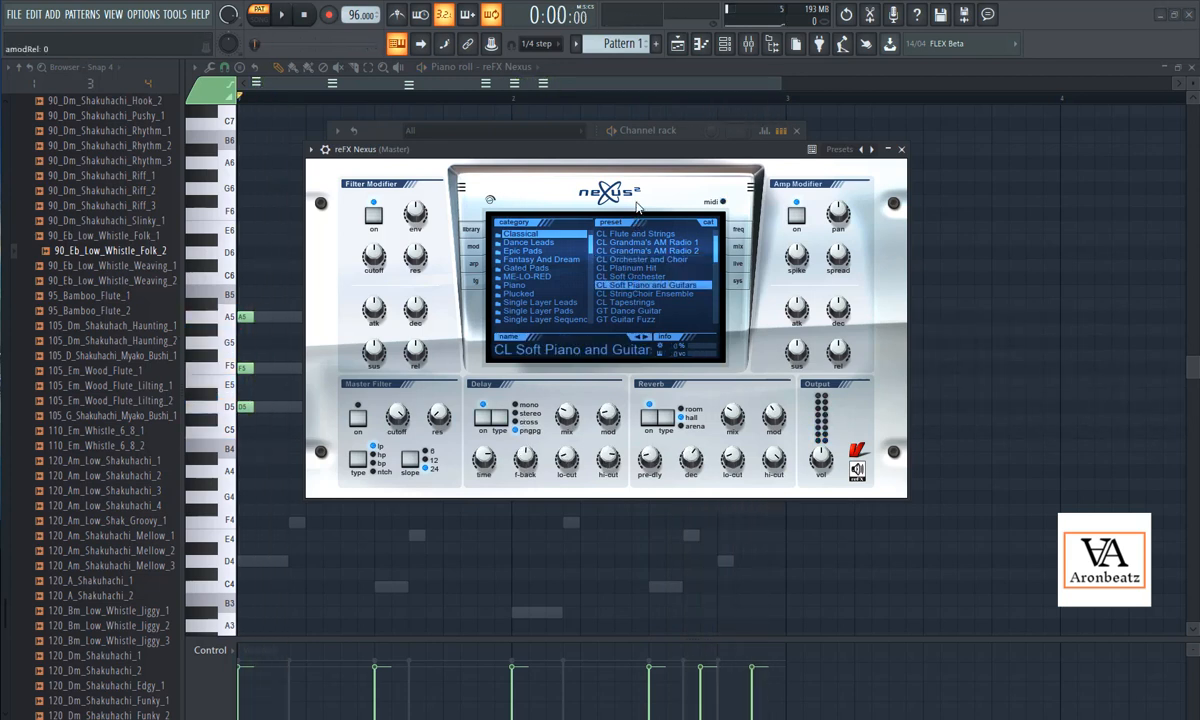
key("space")
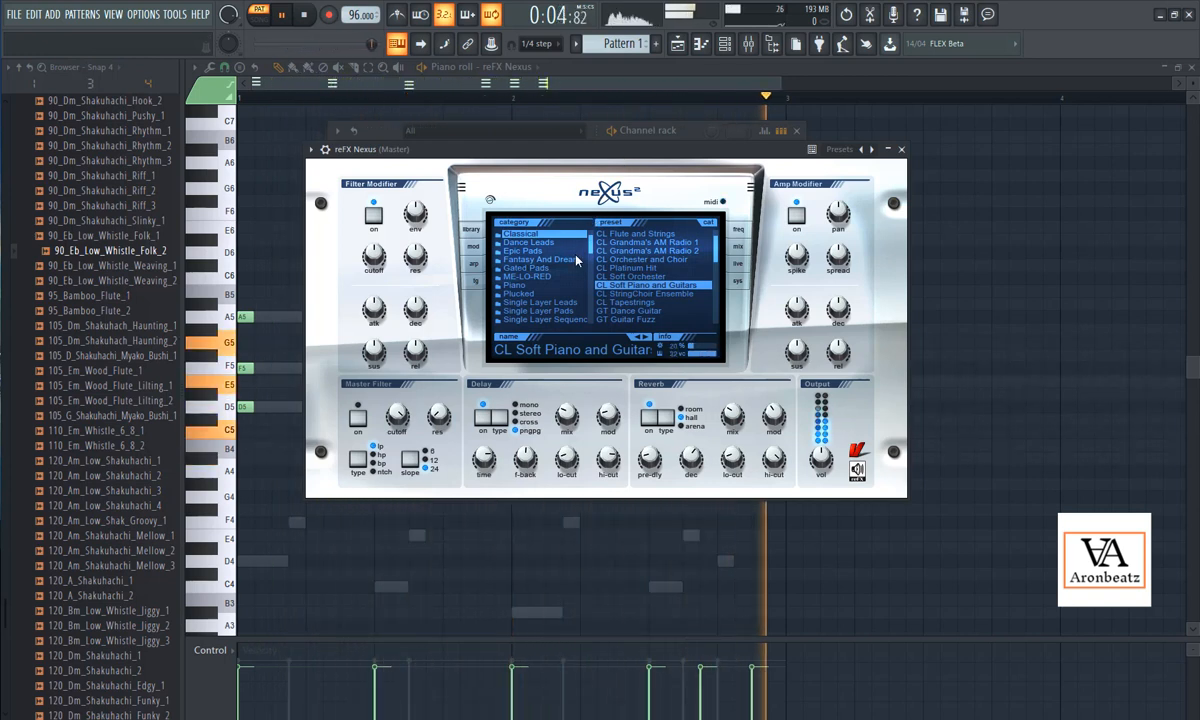
key("space")
- Browse to the XP Dance vol.1 category, load the Are you wet preset and audition it with the pattern
left_click(540, 311)
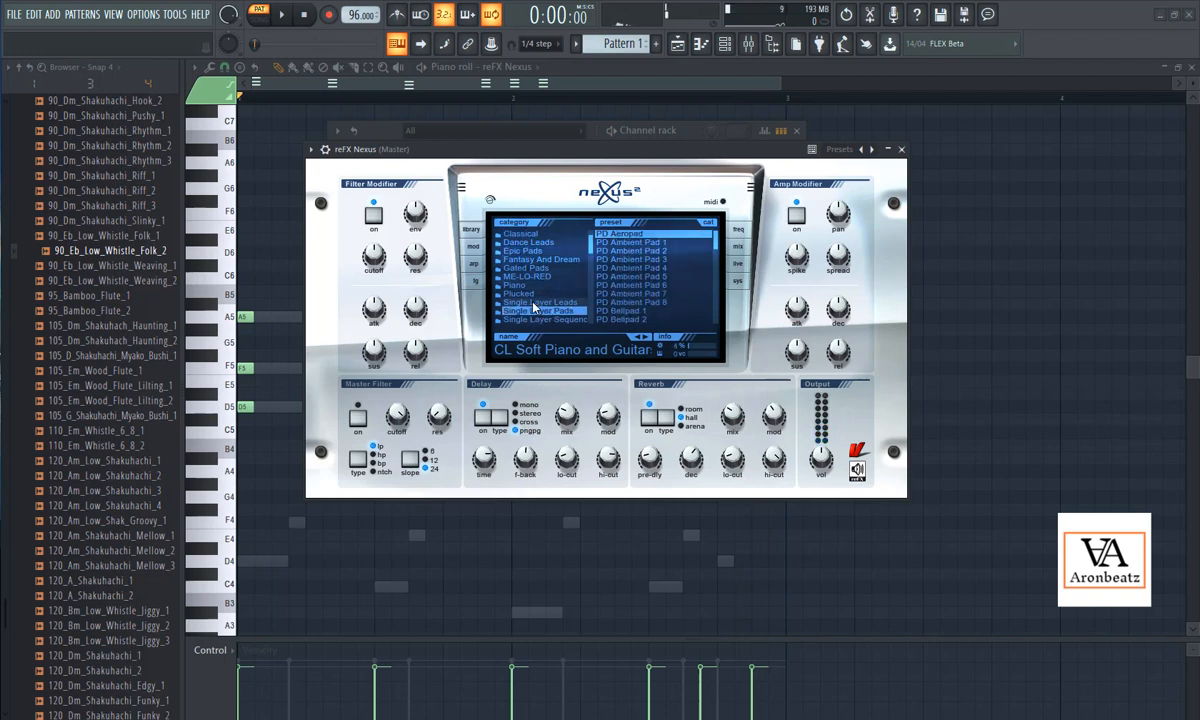
left_click_drag(591, 244, 592, 269)
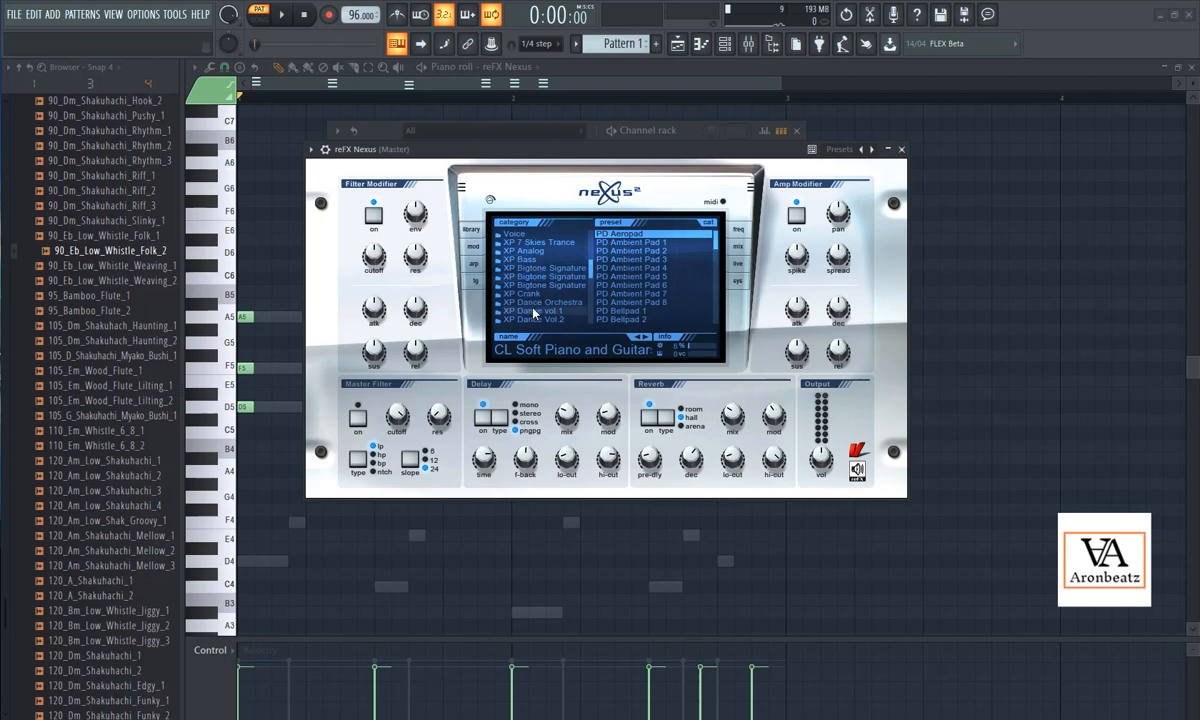
left_click(533, 311)
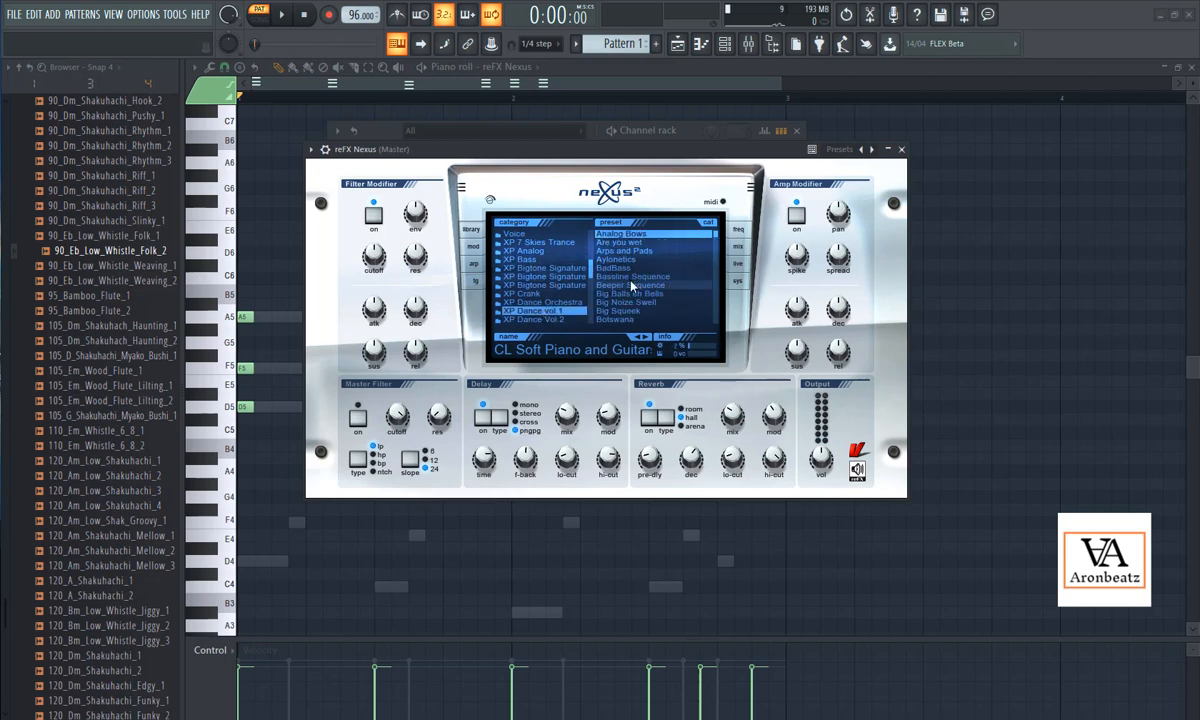
left_click(620, 242)
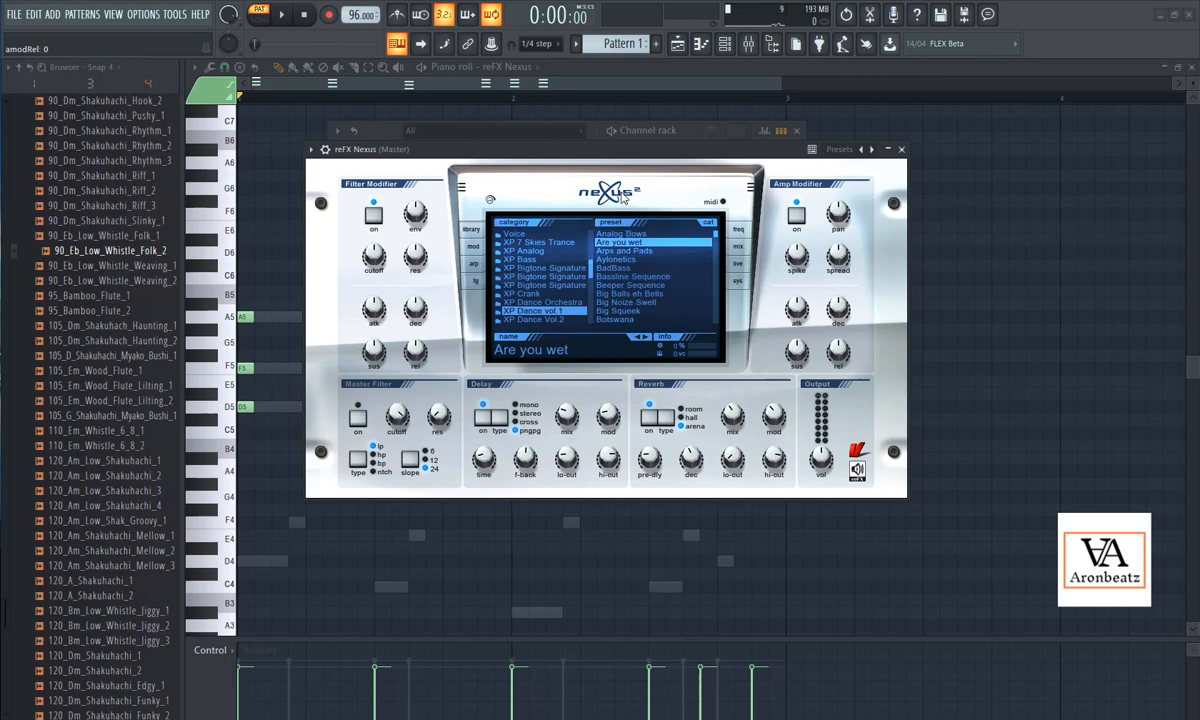
key("space")
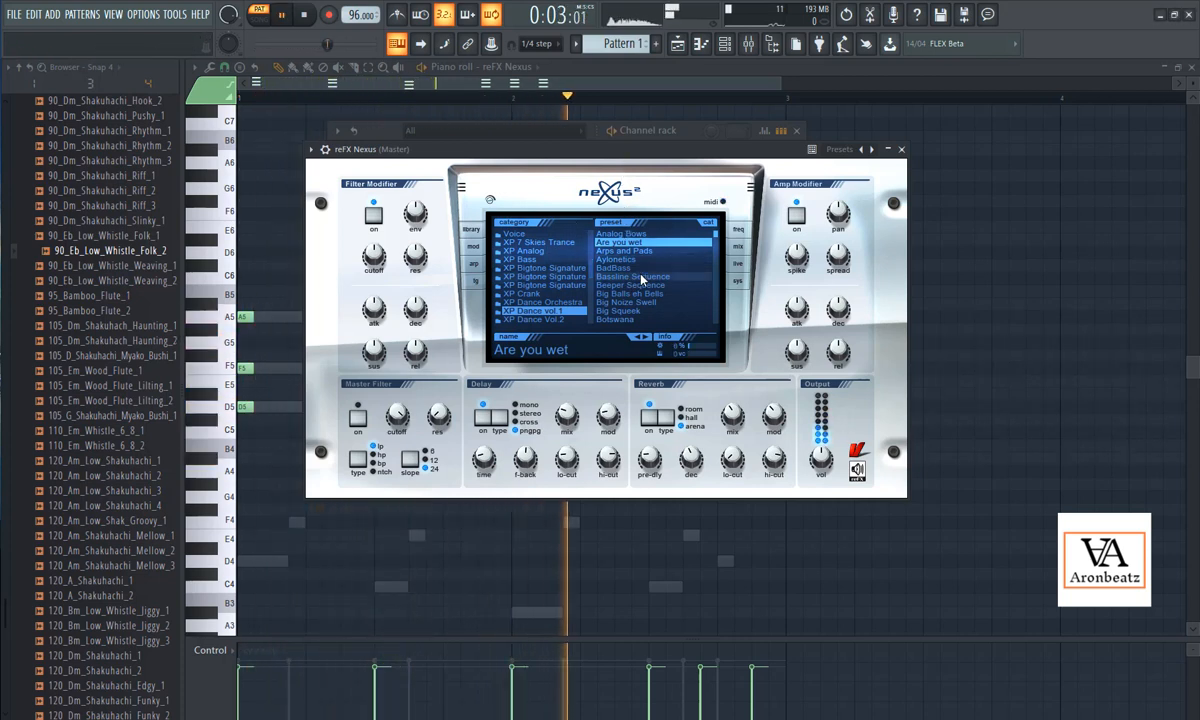
key("space")
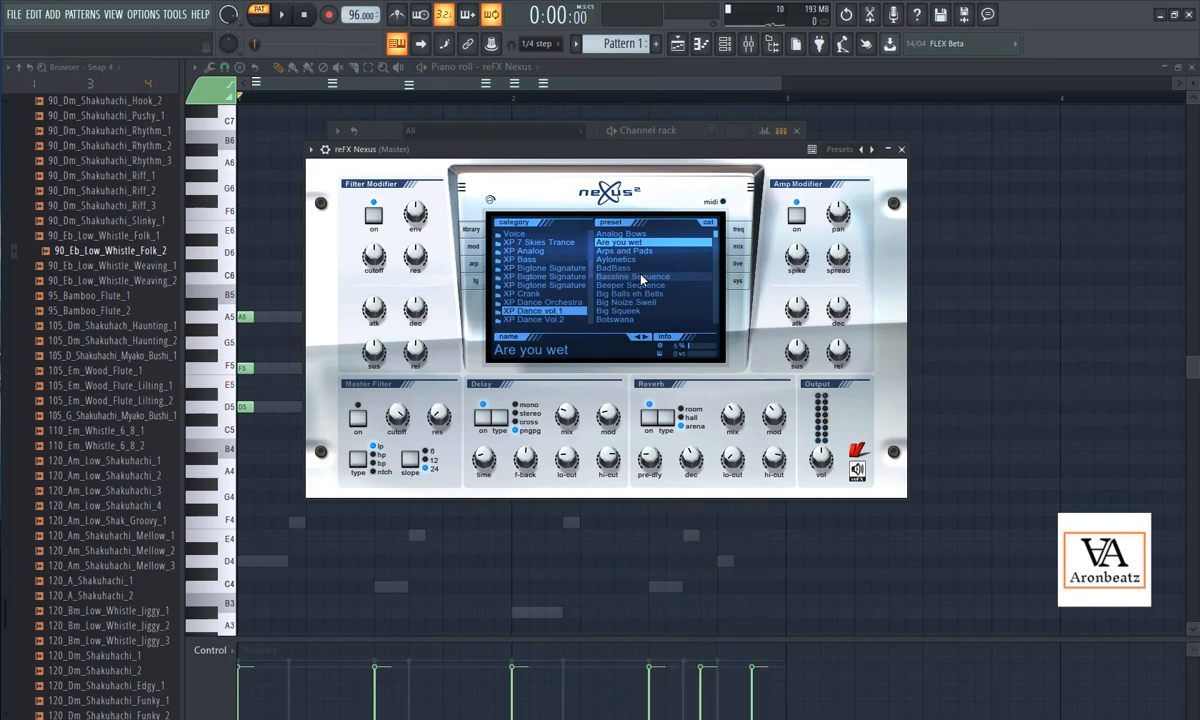
- Try the trg and lgt portamento statuses on the modulation page while the pattern plays, and set portamento to off
left_click(472, 247)
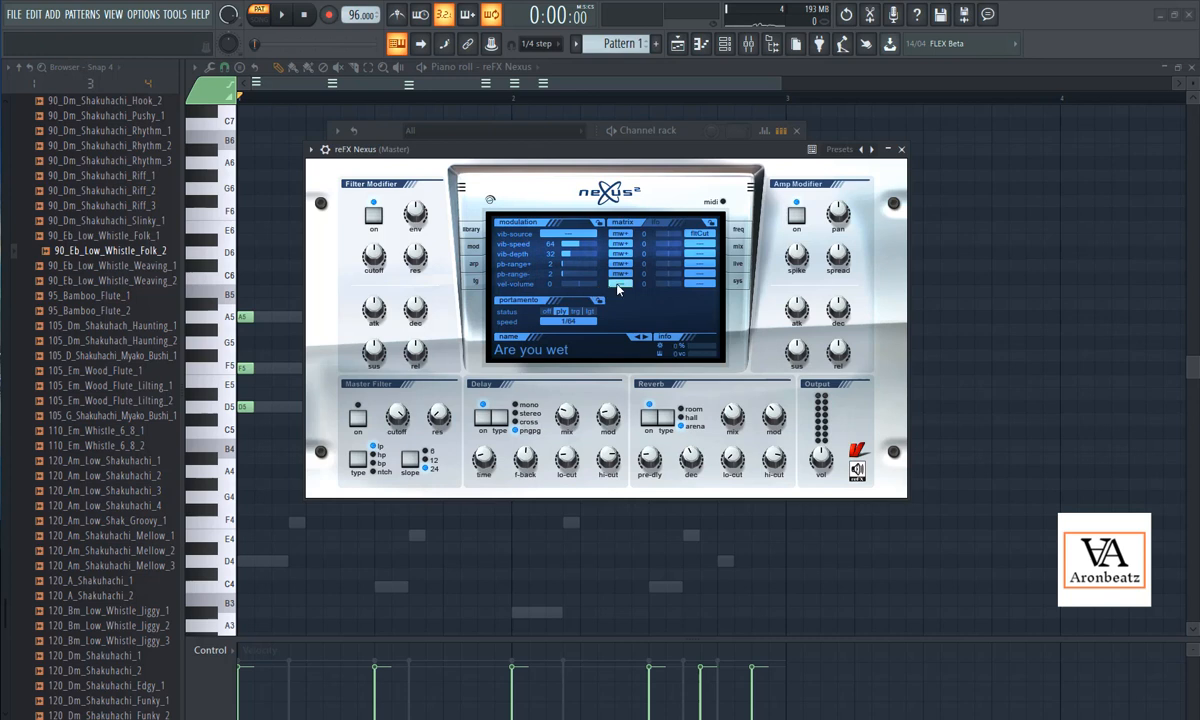
left_click(548, 313)
left_click(578, 312)
key("space")
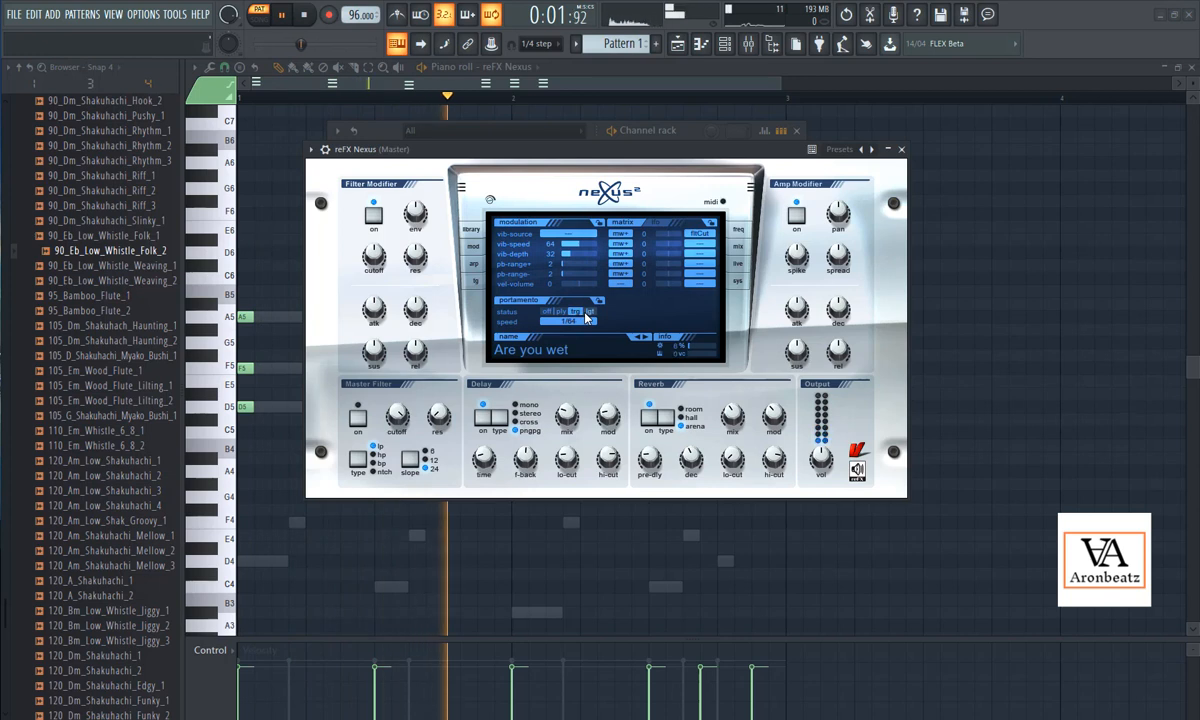
left_click(590, 313)
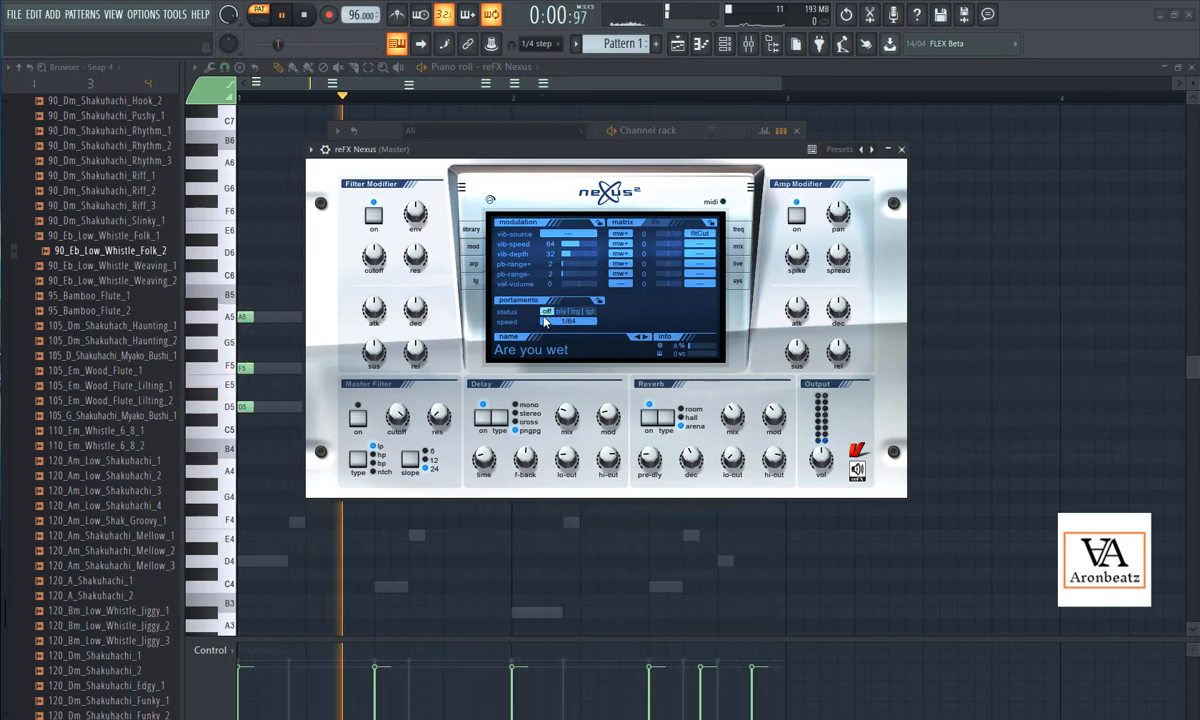
left_click(547, 312)
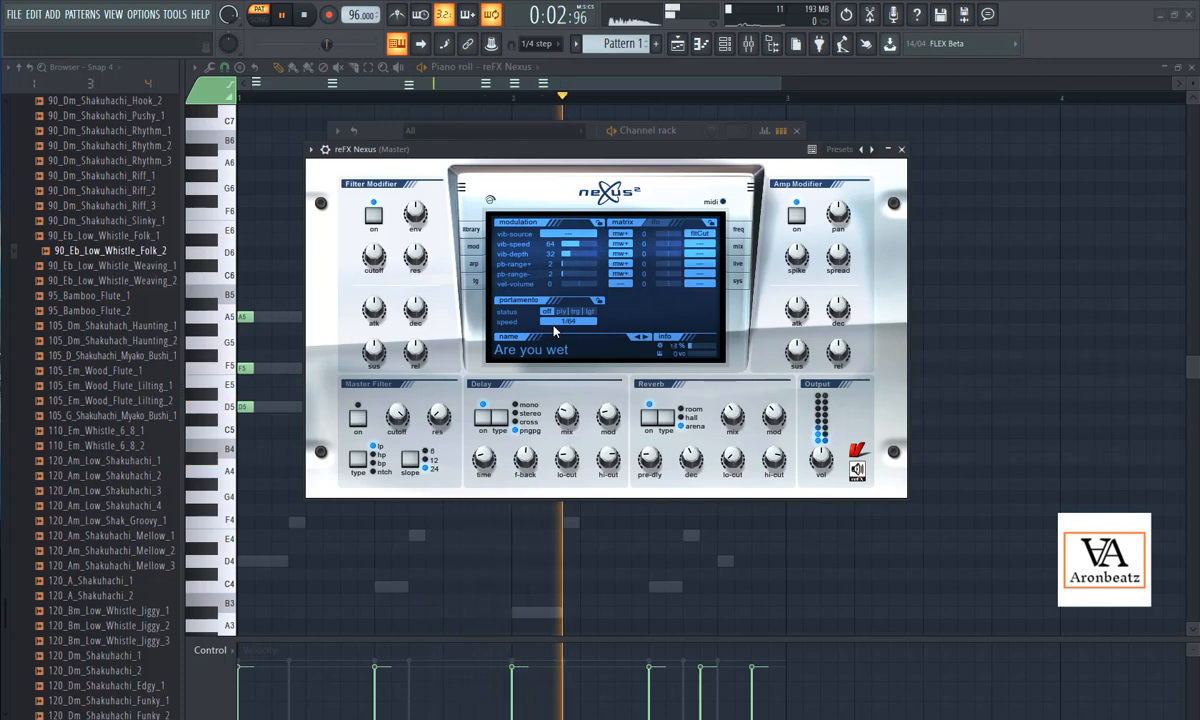
key("space")
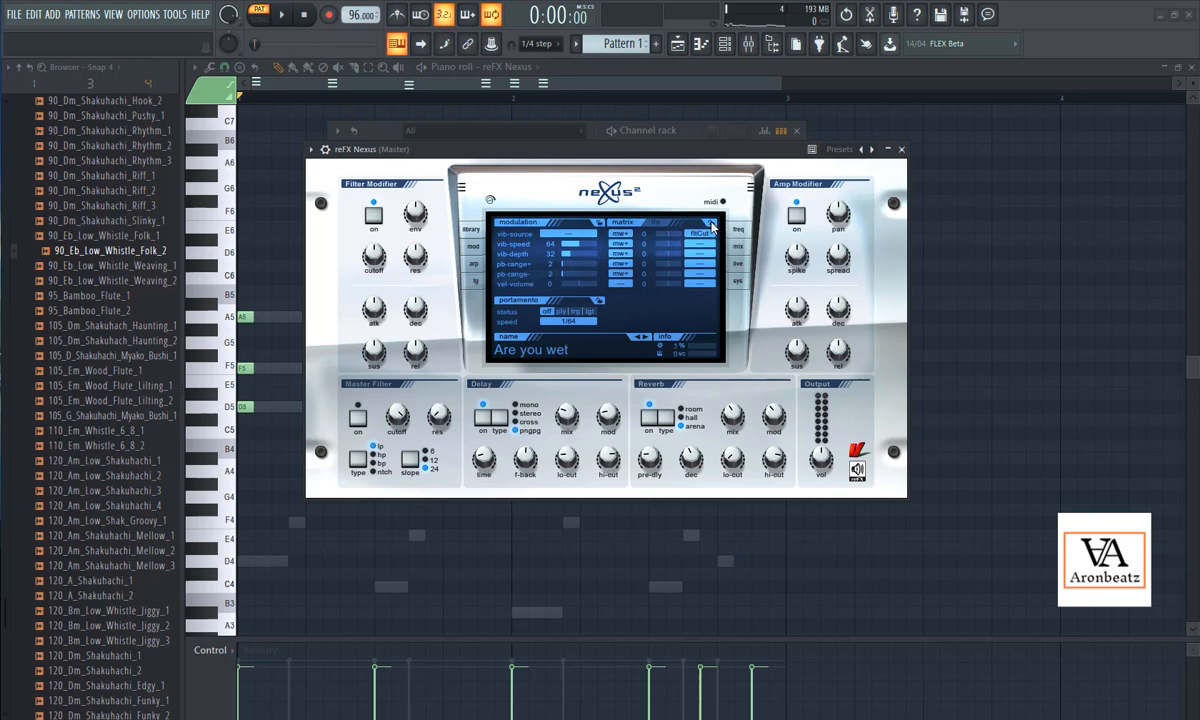
- Show the arpeggiator settings of the Are you wet preset and play the pattern briefly
left_click(474, 264)
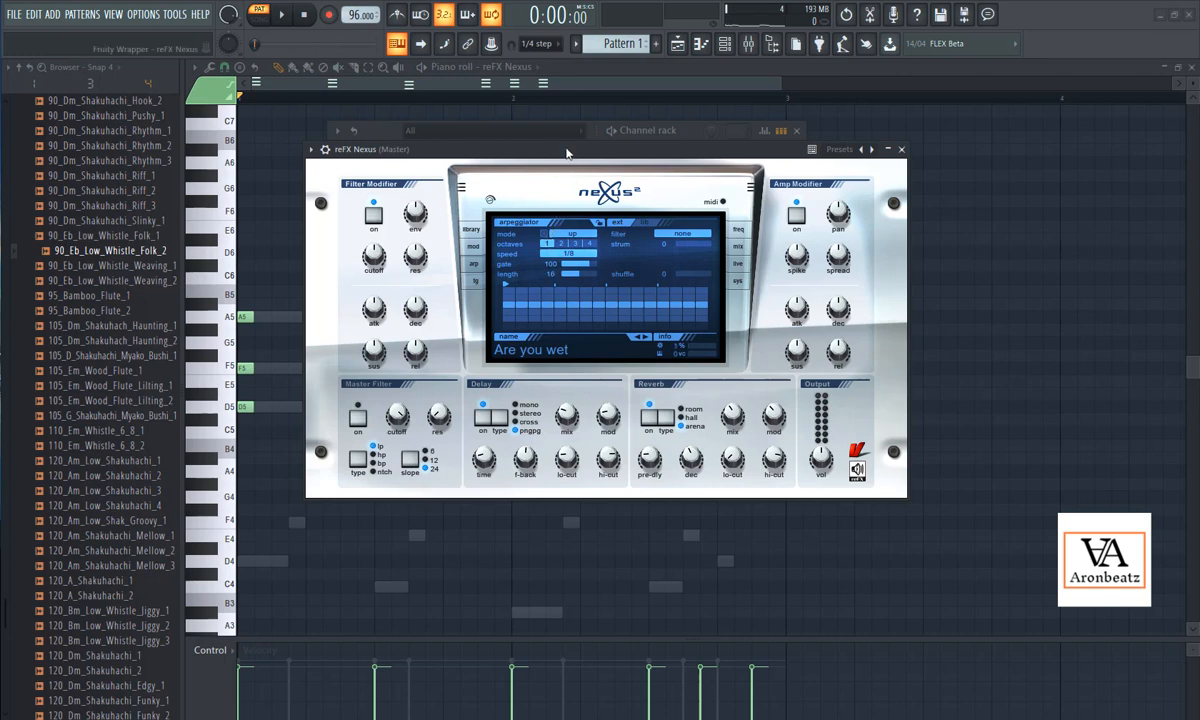
key("space")
key("space")
- Load the PL Amberpikes preset from the Plucked category and play the pattern with the arpeggiator page open
left_click(471, 229)
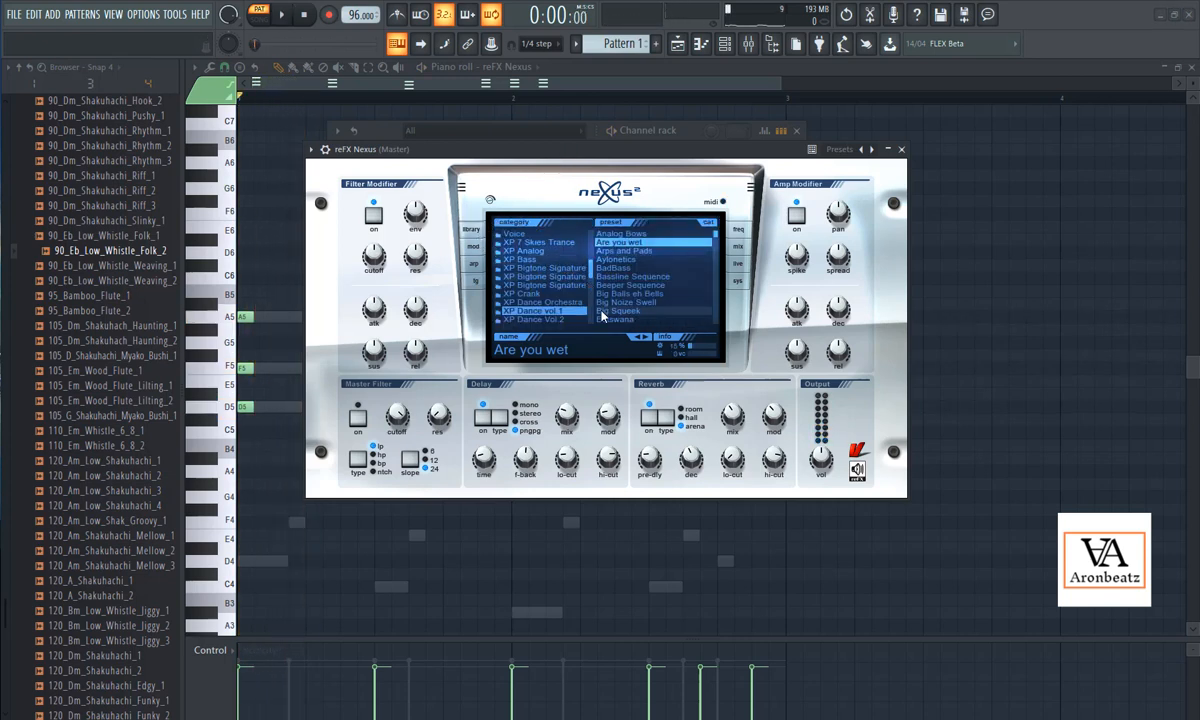
scroll(556, 255, "down", 3)
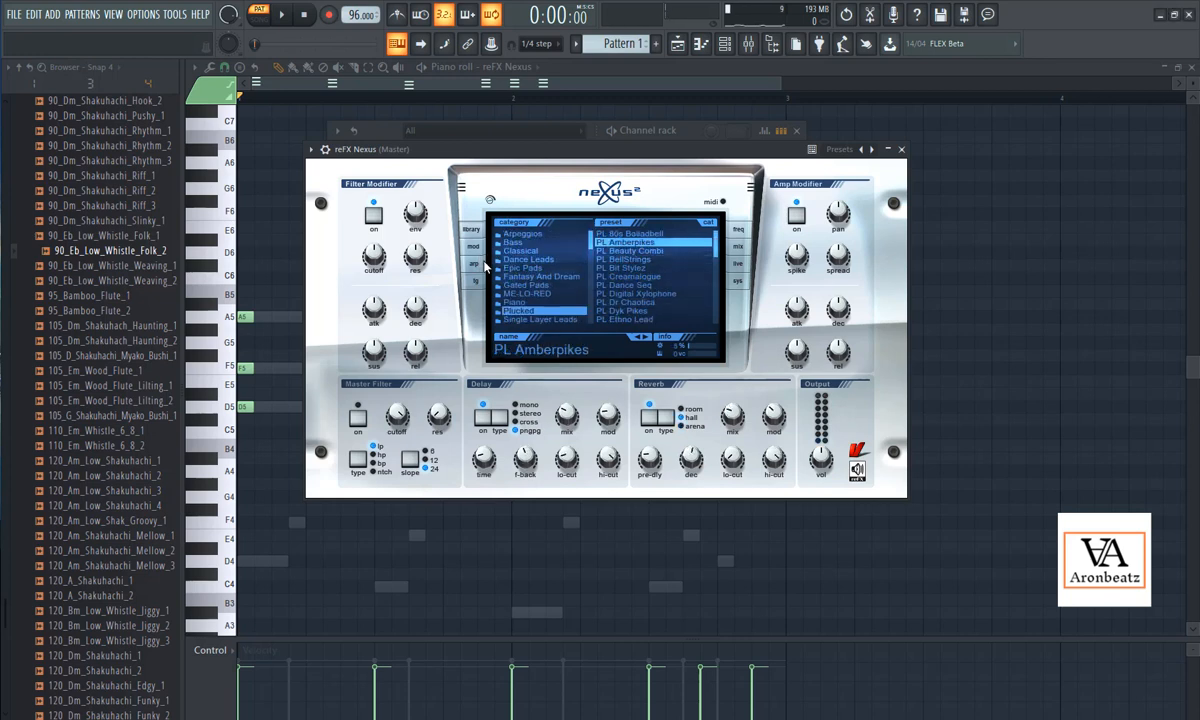
left_click(474, 264)
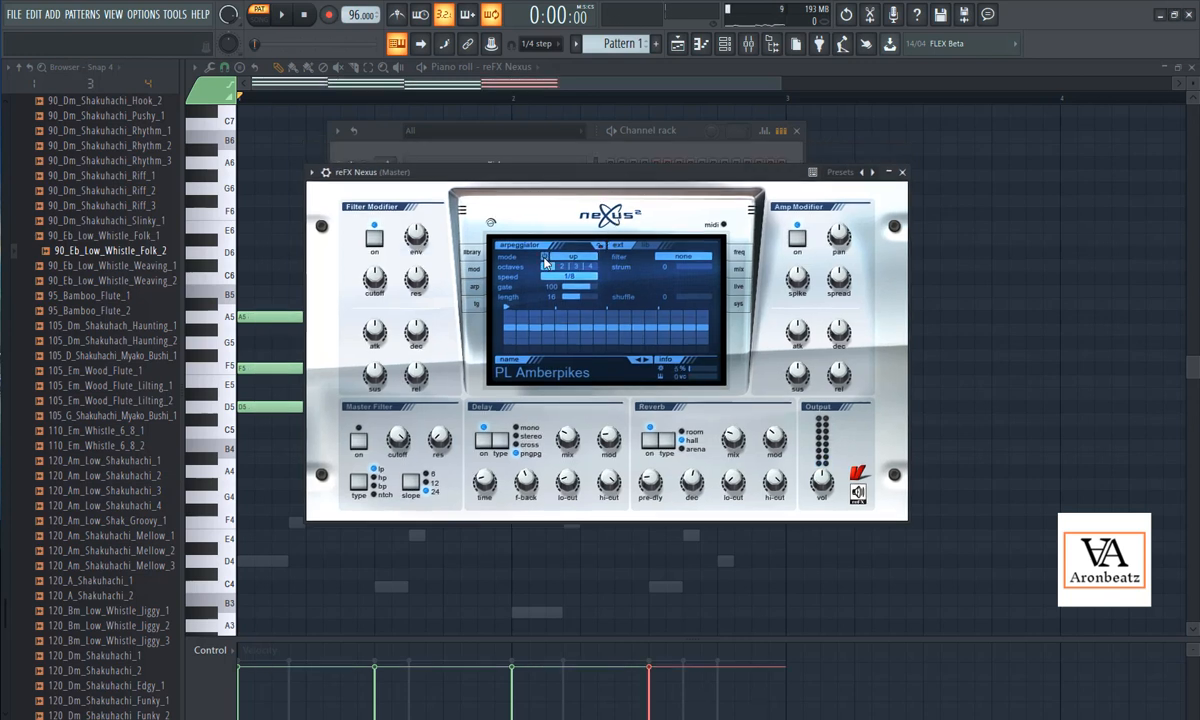
key("space")
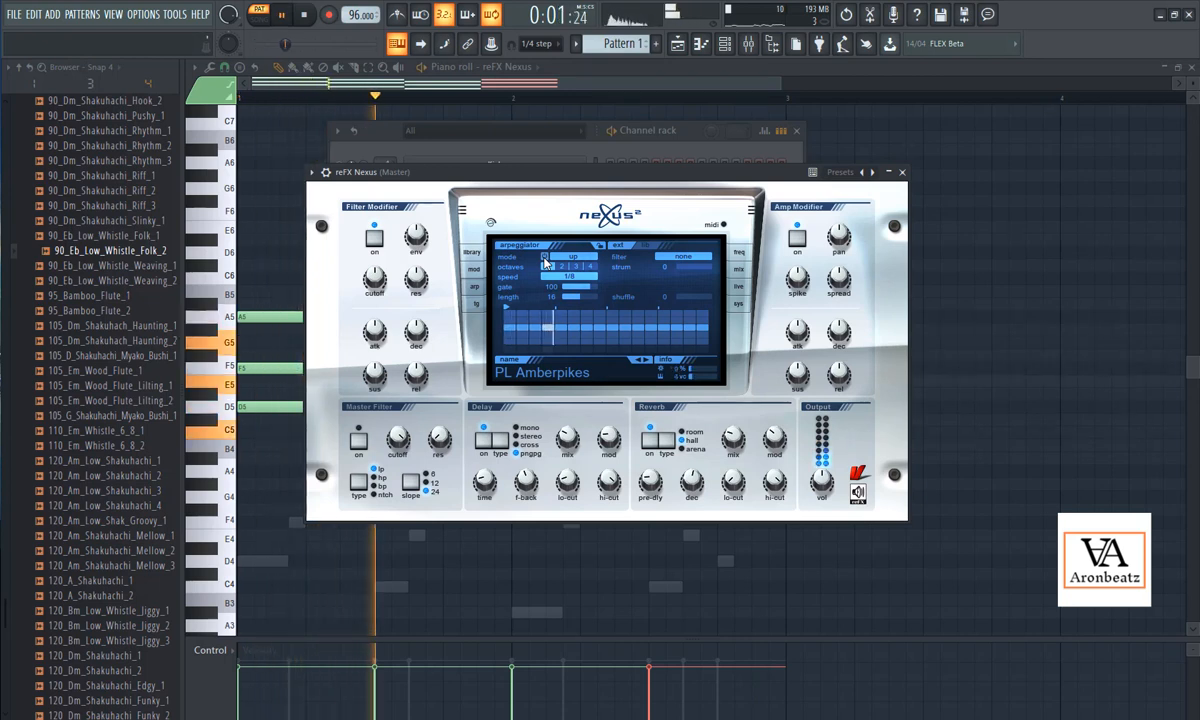
key("space")
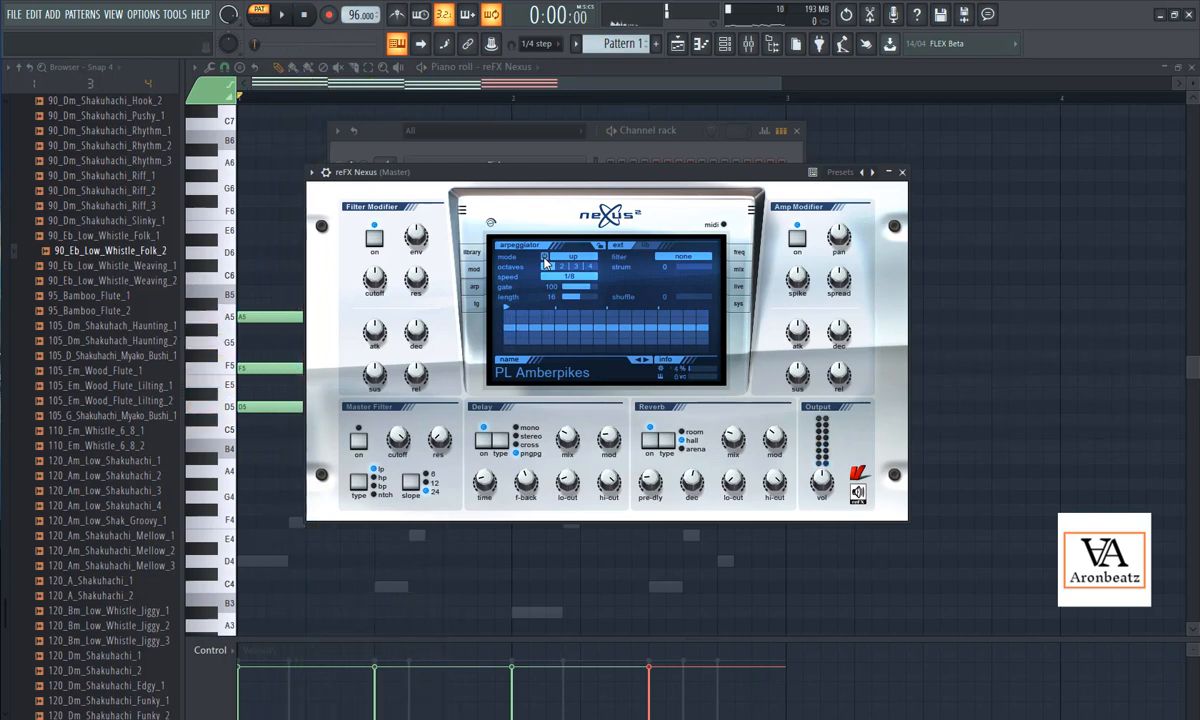
- Turn on the arpeggiator, set its mode to down and play the pattern
left_click(544, 257)
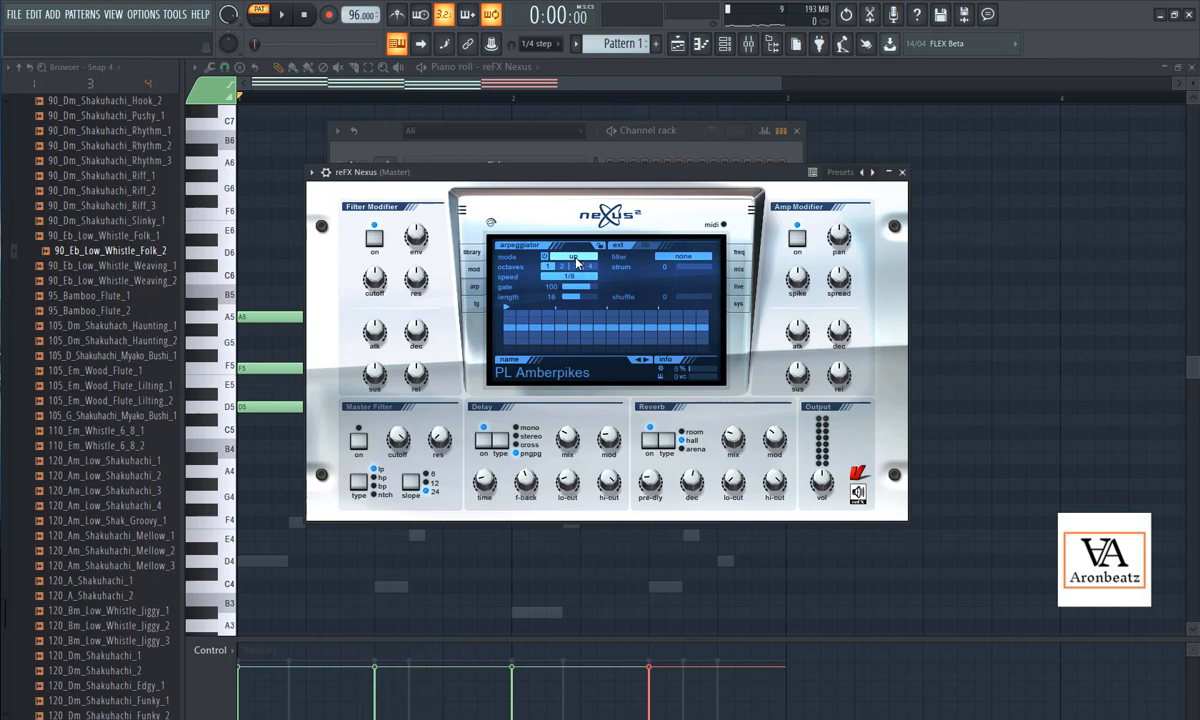
left_click(576, 260)
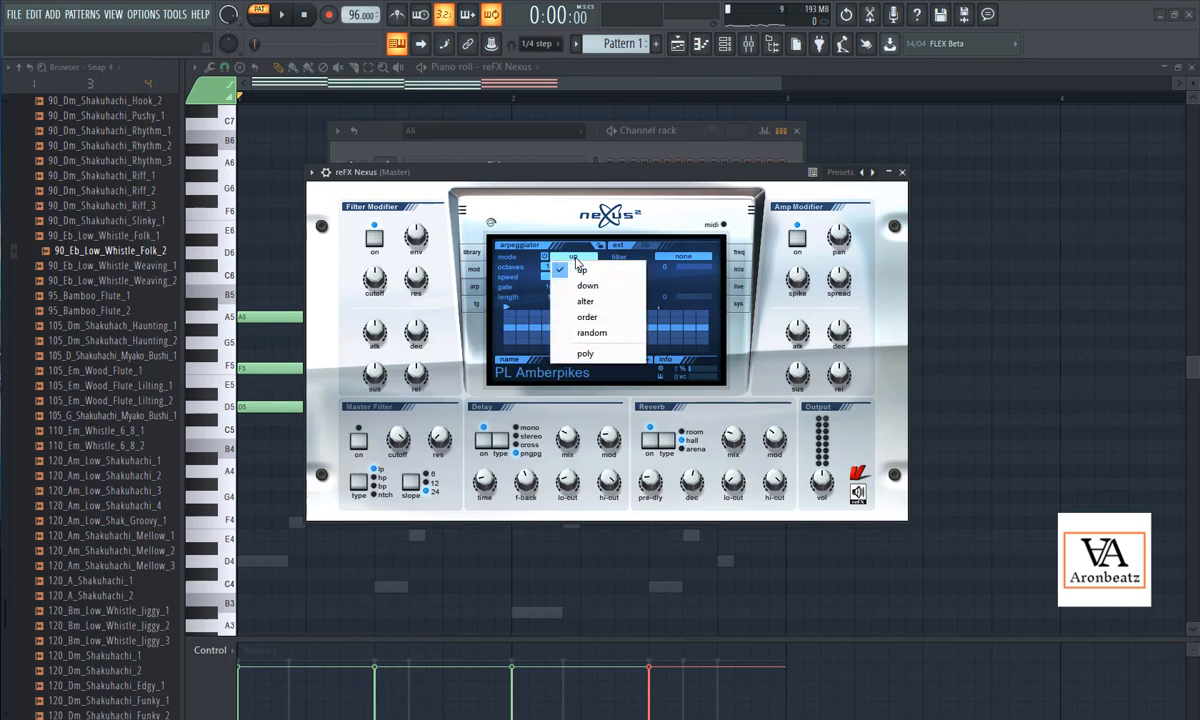
left_click(598, 183)
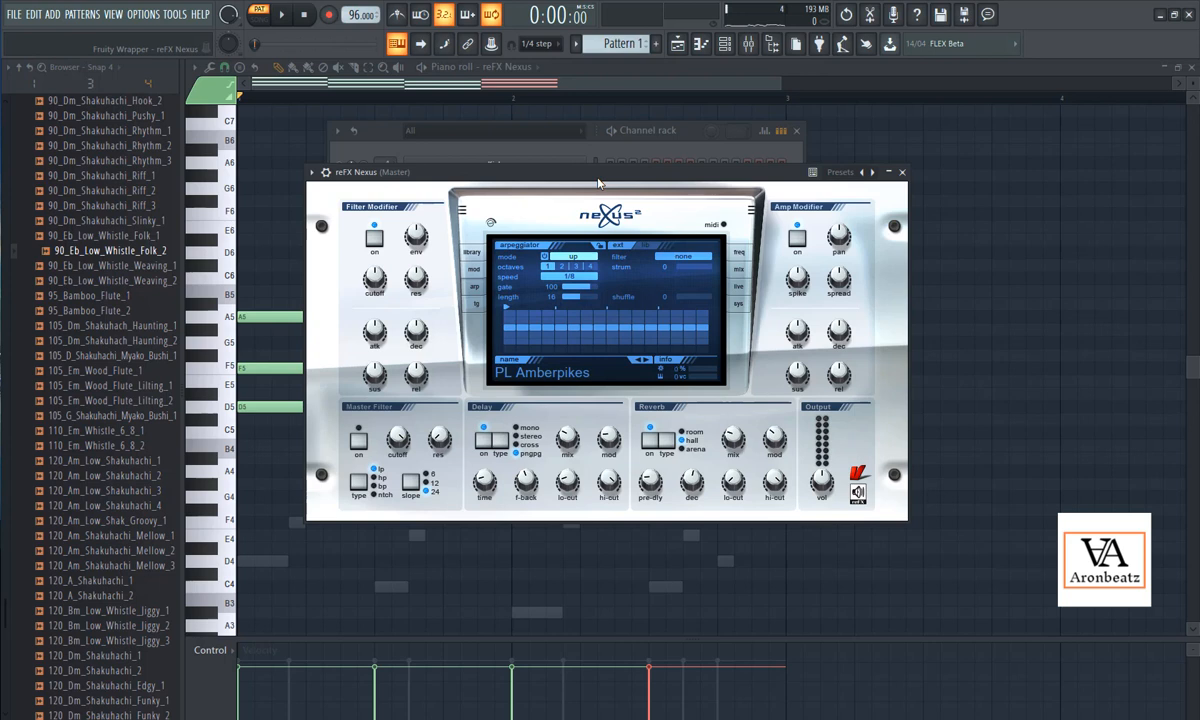
left_click(576, 258)
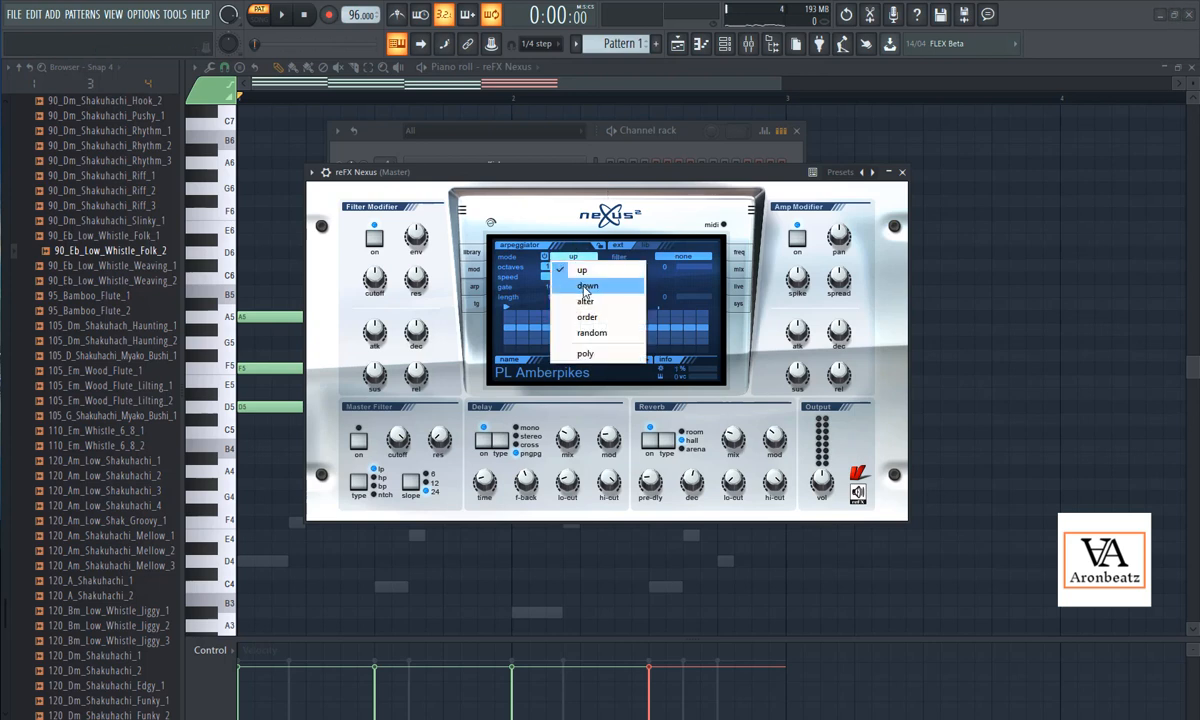
left_click(580, 278)
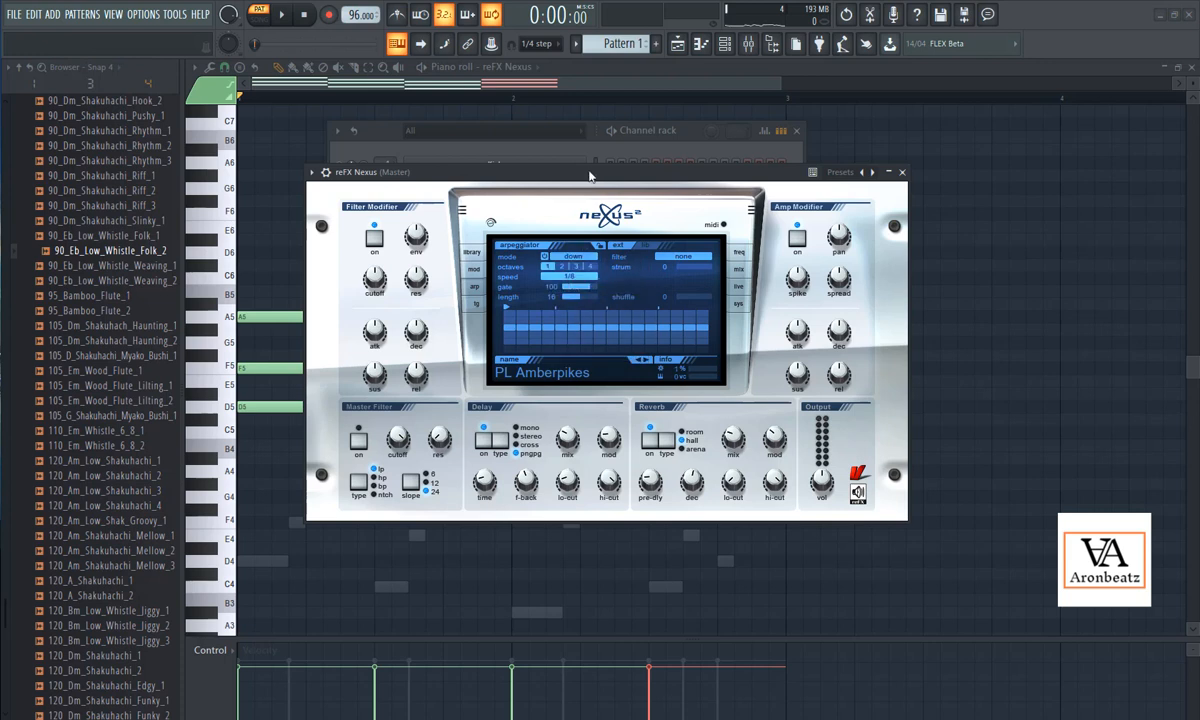
key("space")
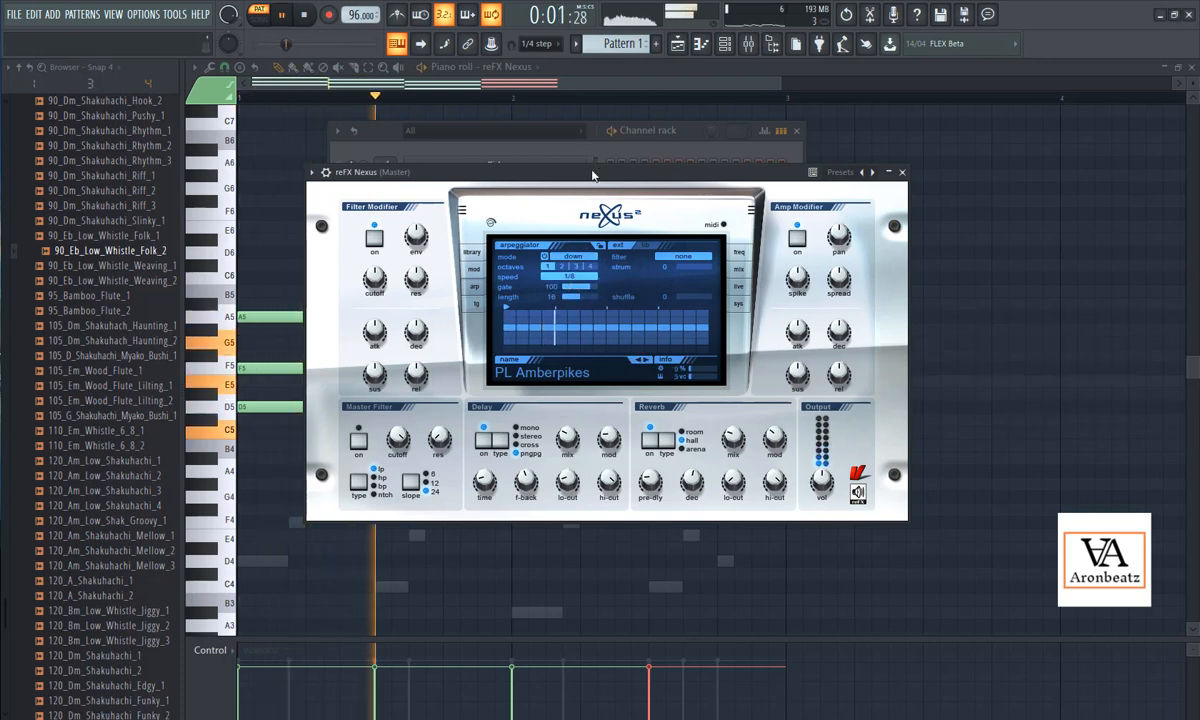
- Stop playback and set the arpeggiator mode to alter
left_click(578, 258)
key("space")
left_click(582, 304)
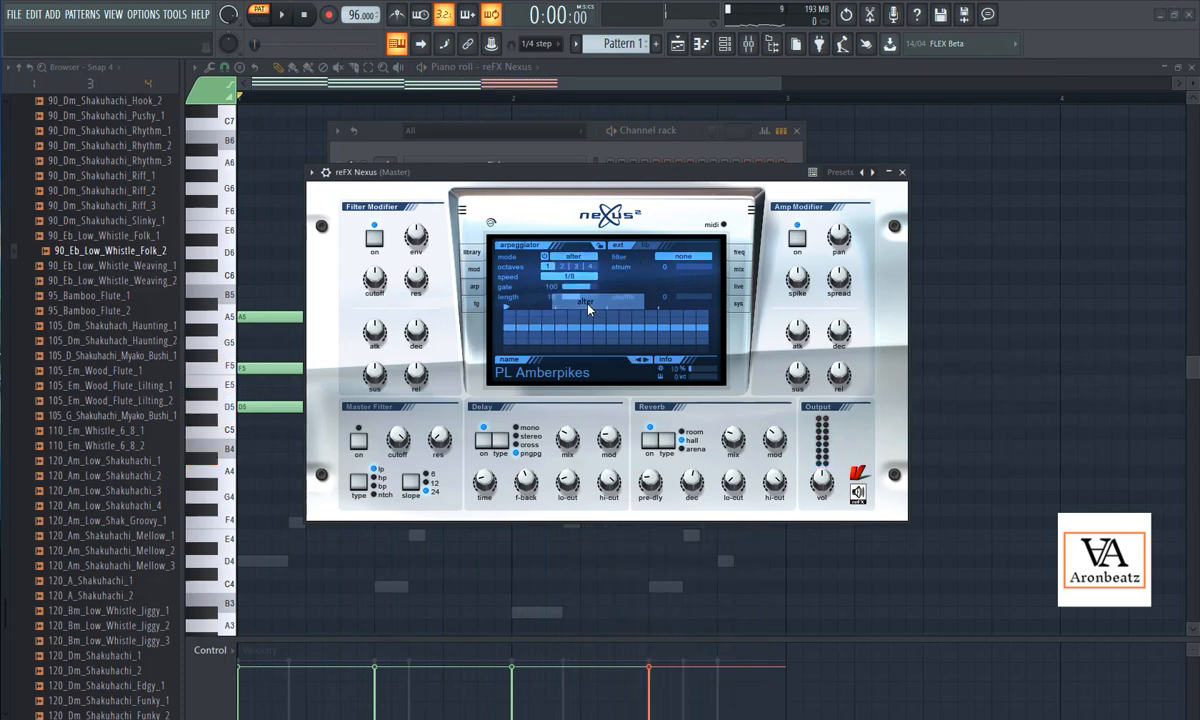
- Play the pattern in alter mode, and again with the arpeggiator mode set to up
key("space")
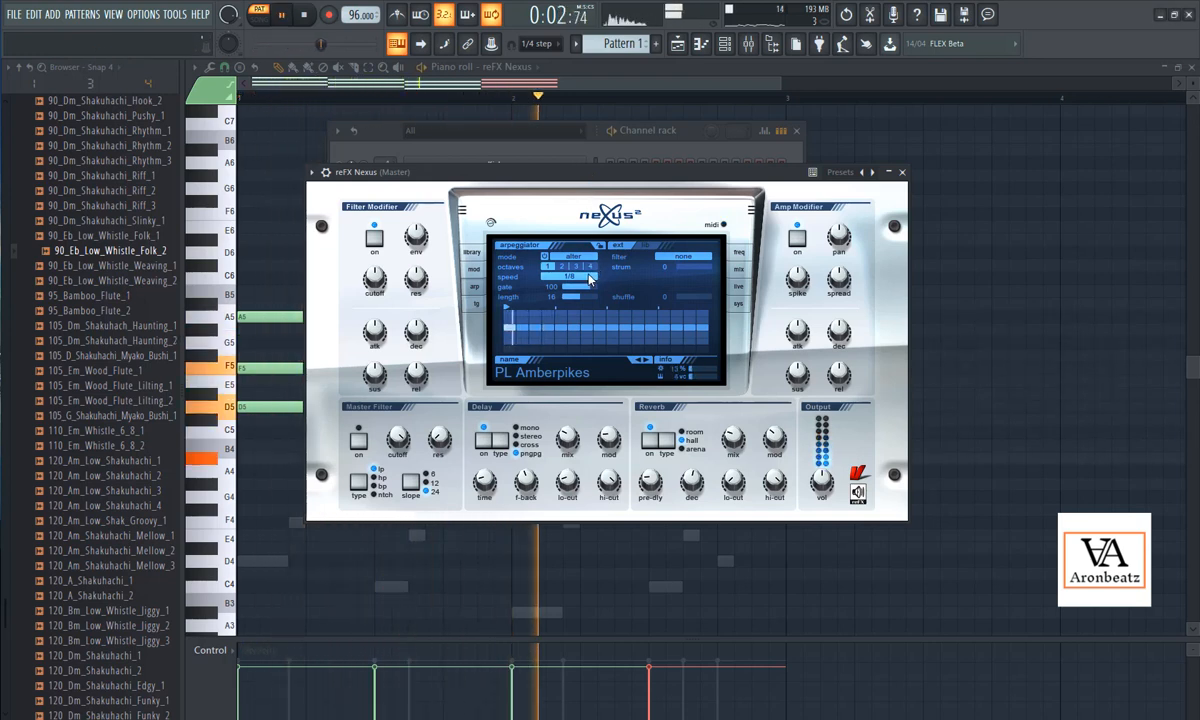
key("space")
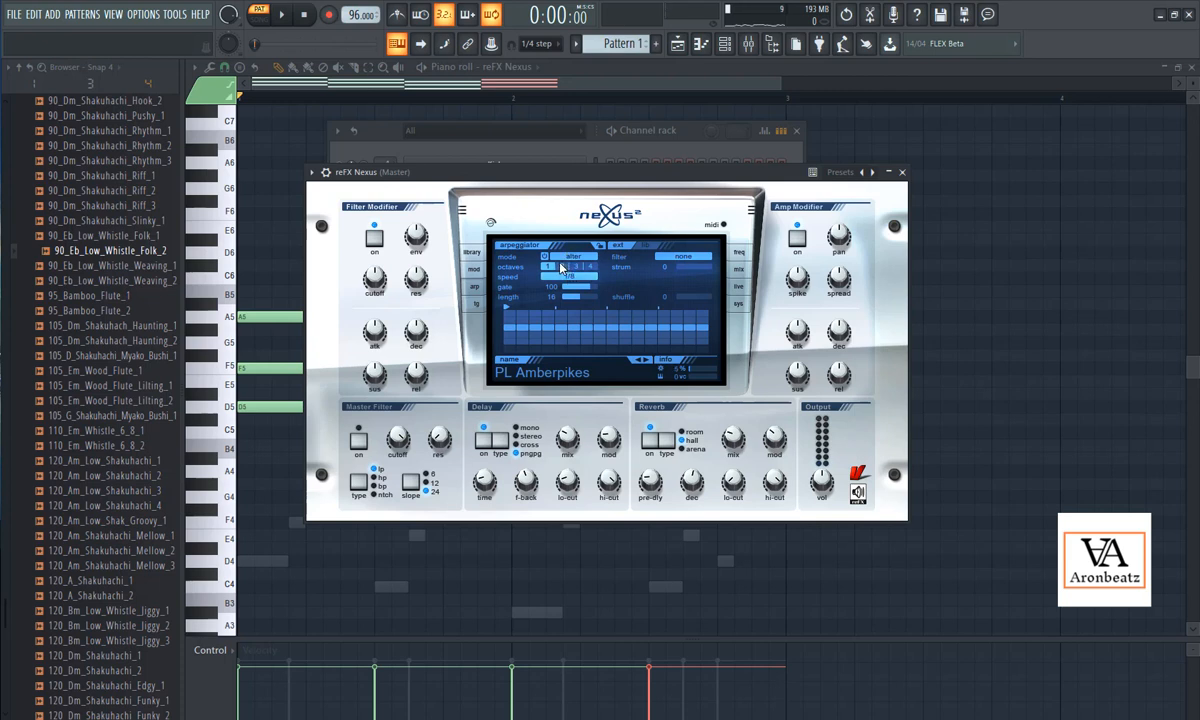
left_click(570, 256)
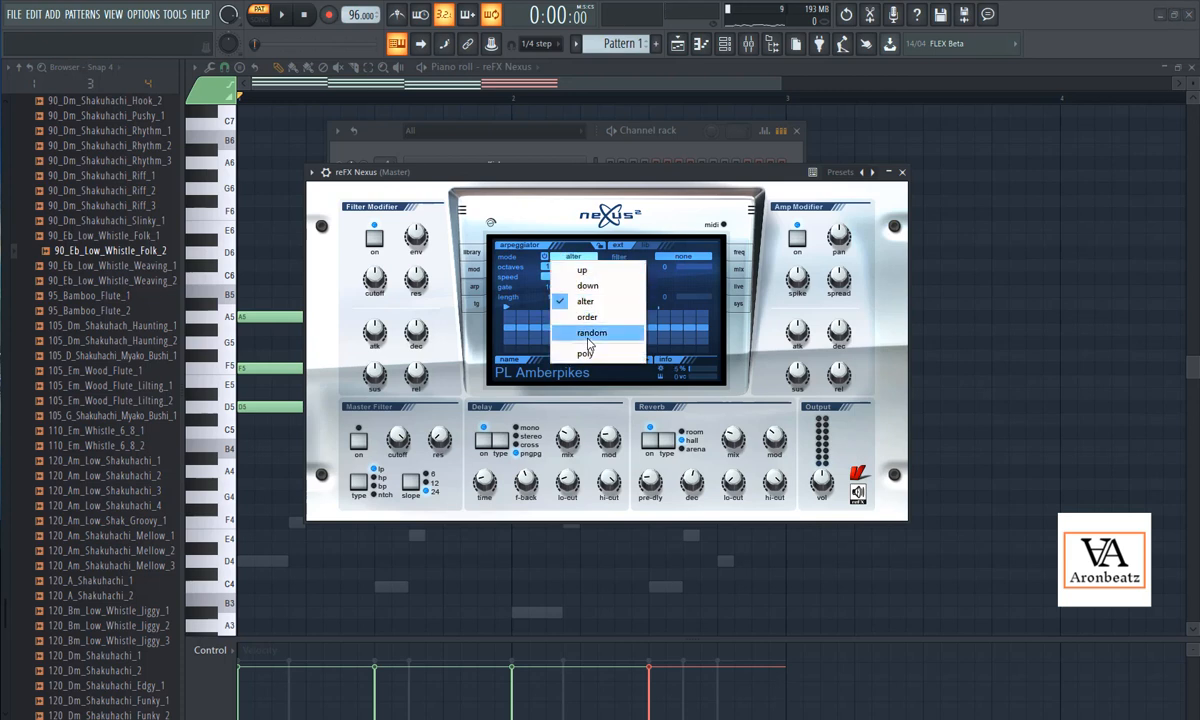
left_click(582, 270)
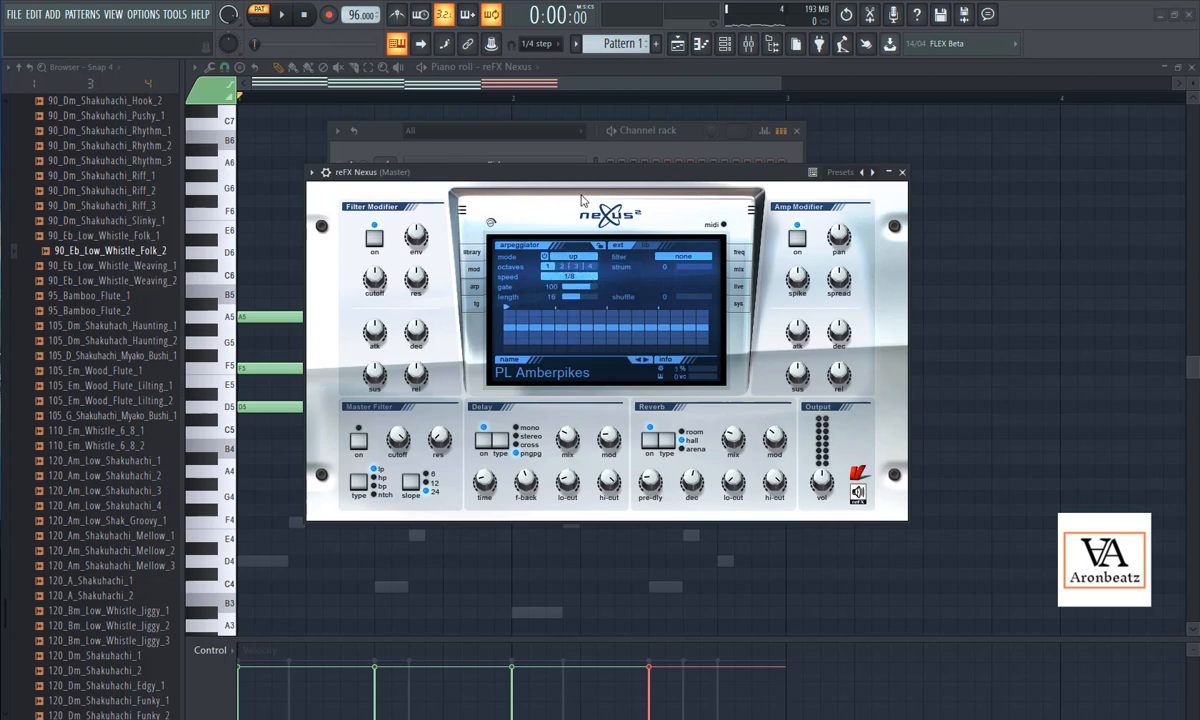
left_click(584, 174)
key("space")
key("space")
- Set the arpeggiator octaves to 4, play the pattern, and return the octaves to 1
left_click(562, 267)
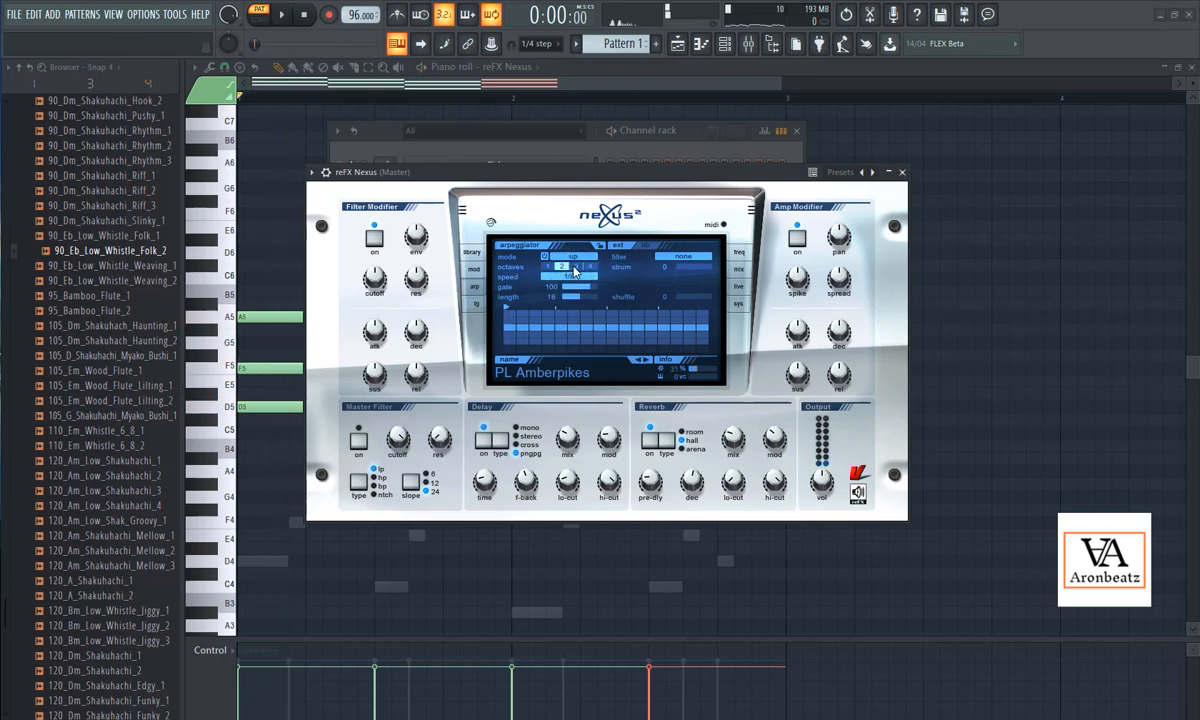
left_click(590, 267)
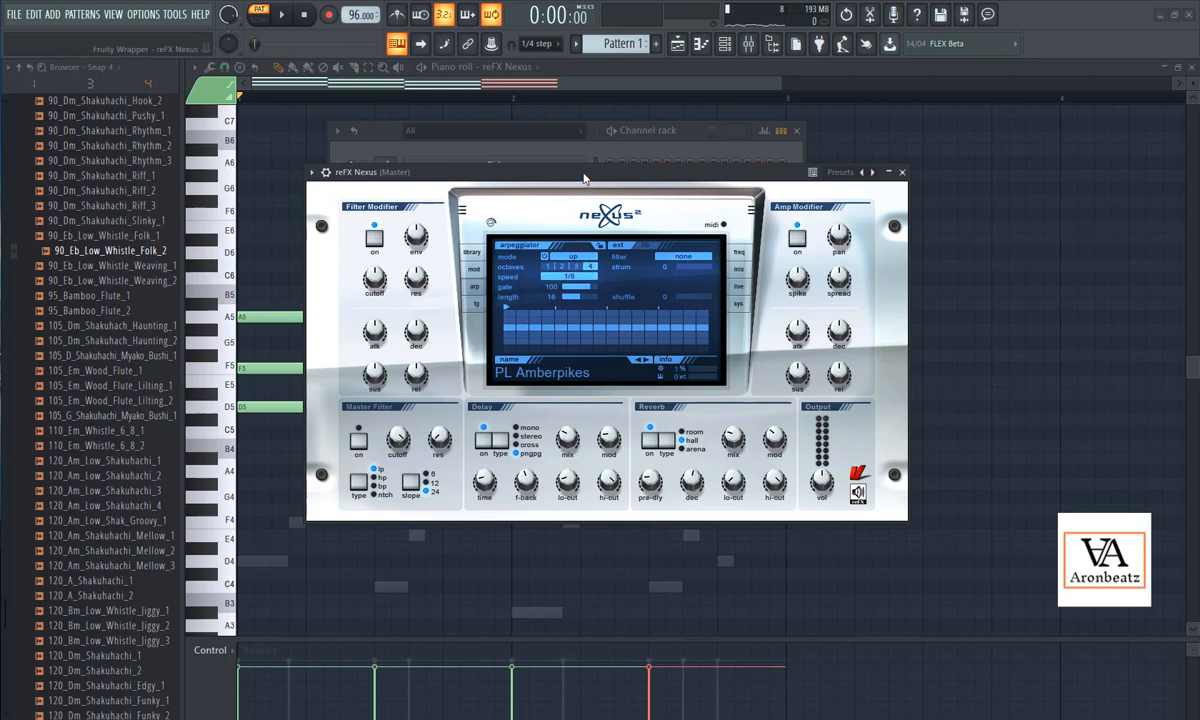
key("space")
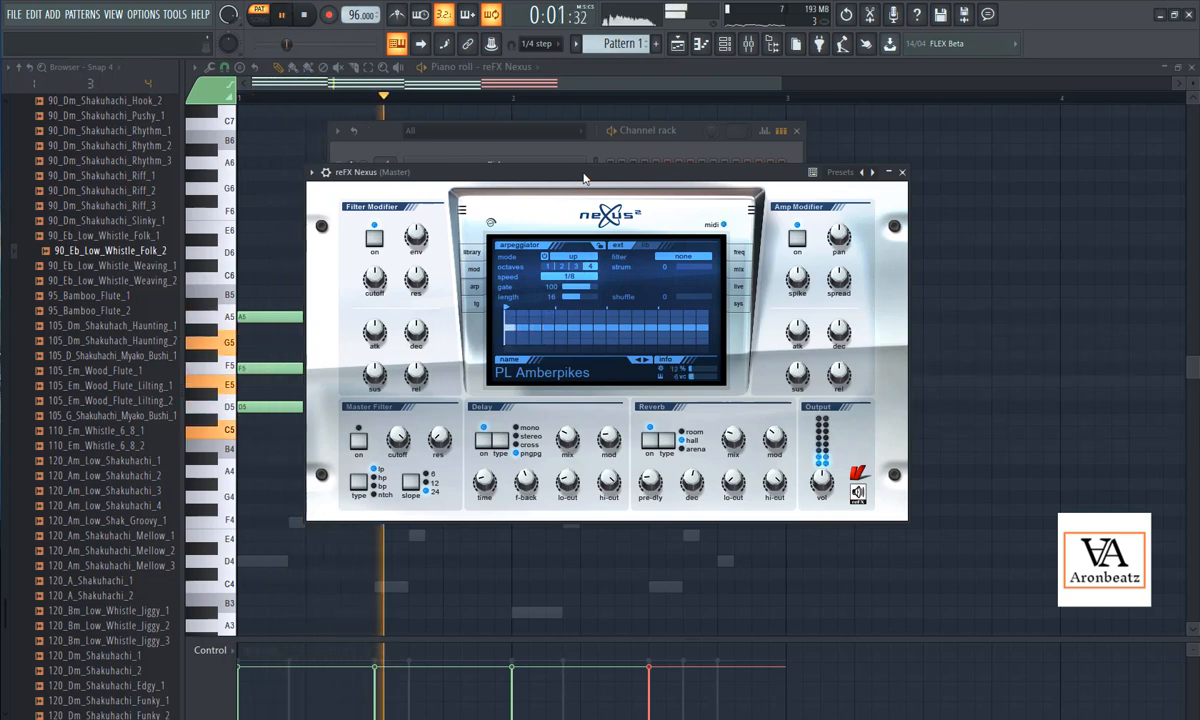
key("space")
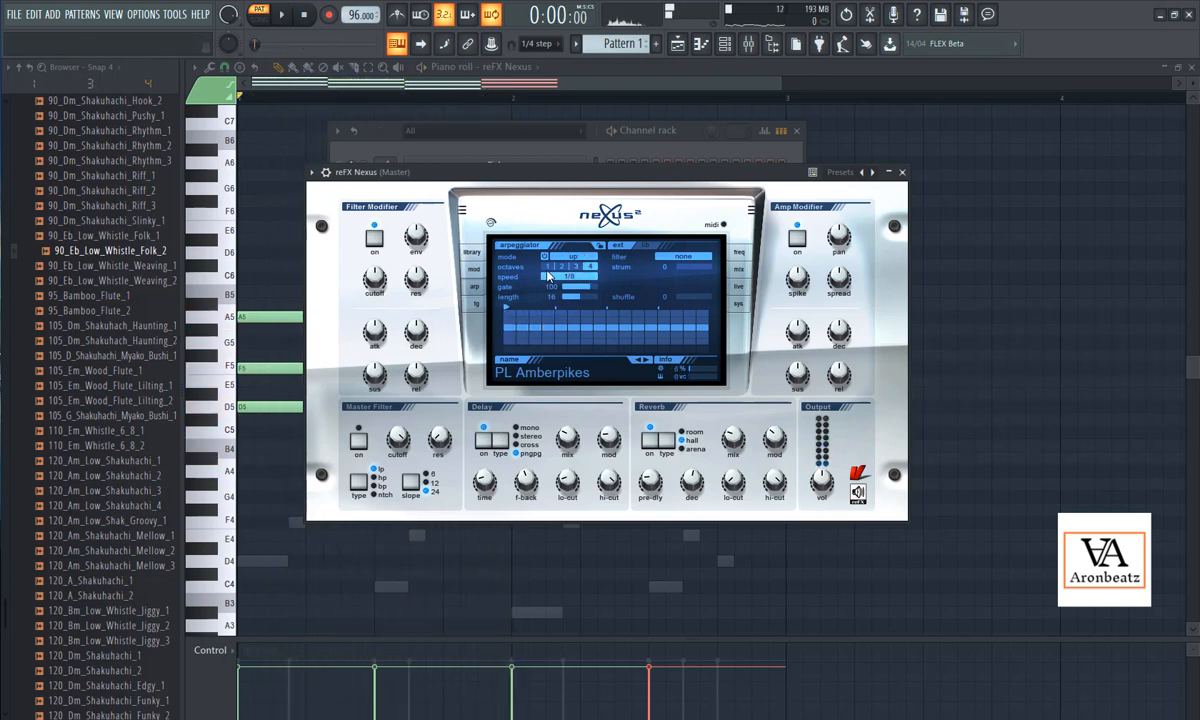
left_click(547, 267)
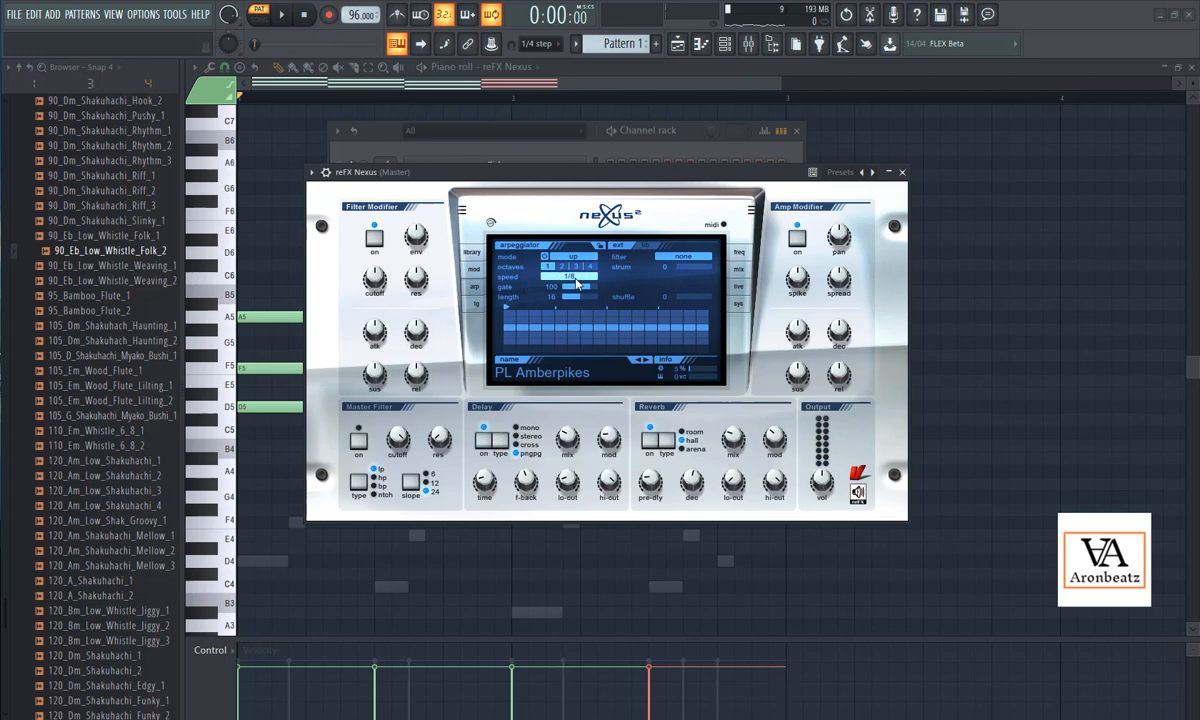
- Review the arpeggiator's speed choices and pattern library, and play the pattern at the current speed
left_click(575, 279)
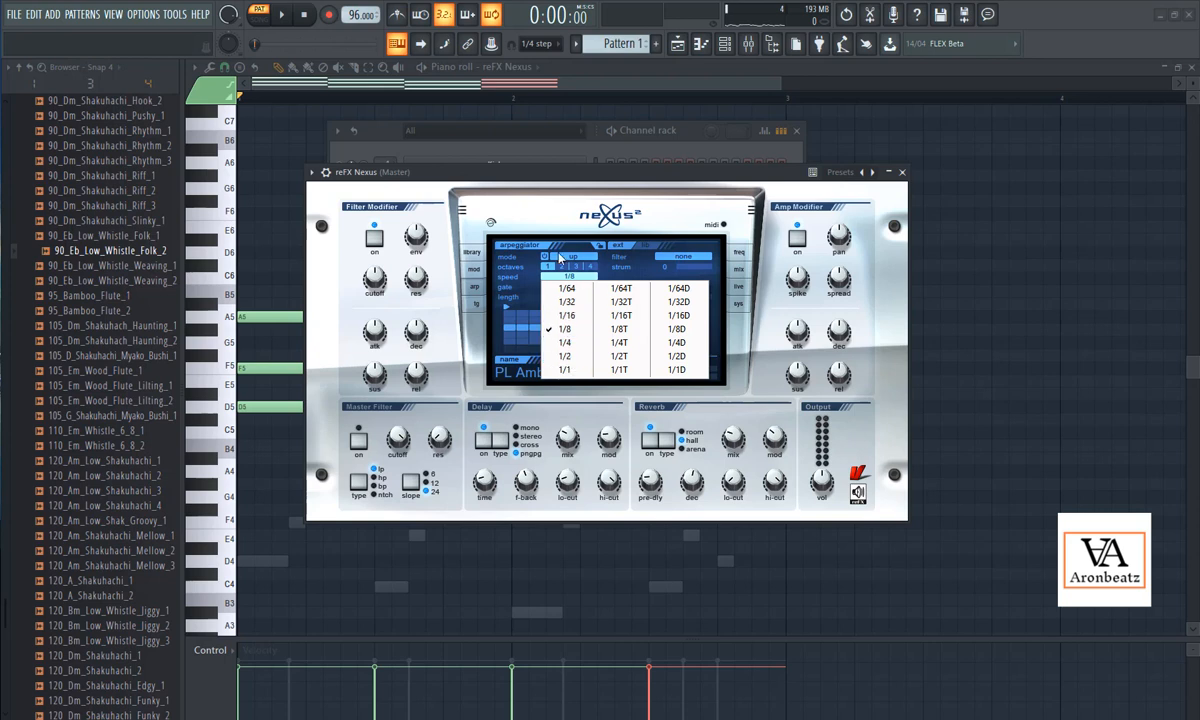
left_click(593, 174)
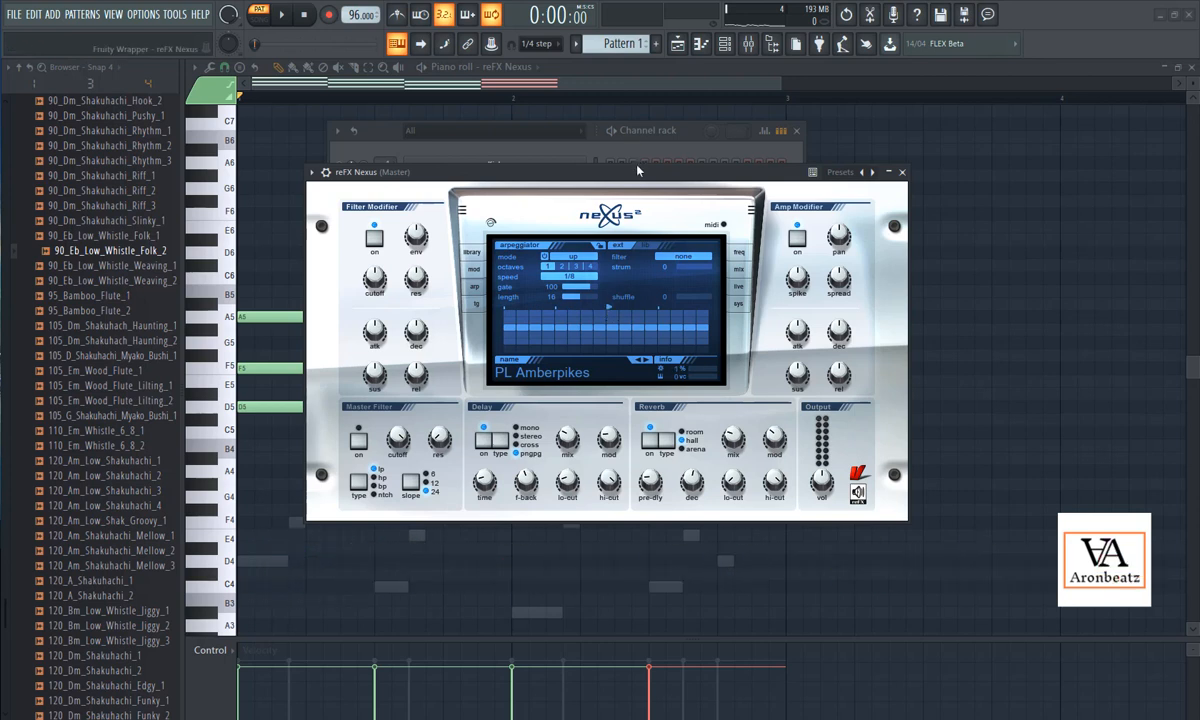
key("space")
key("space")
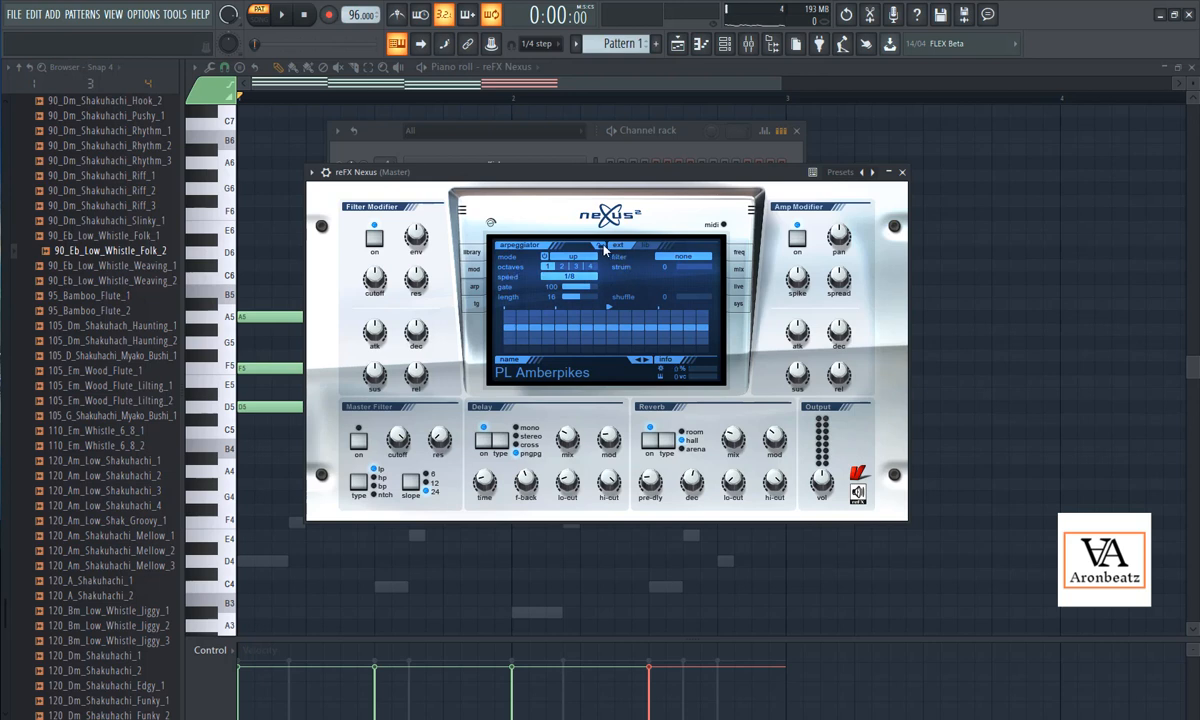
left_click(647, 246)
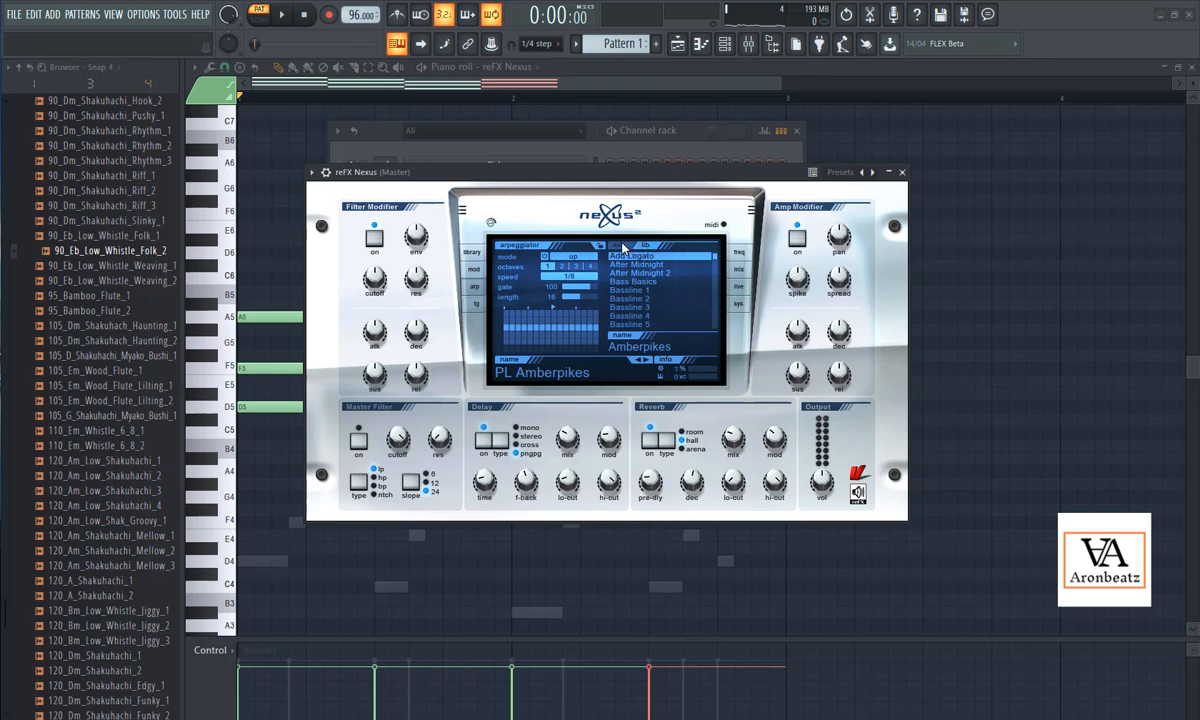
left_click(620, 246)
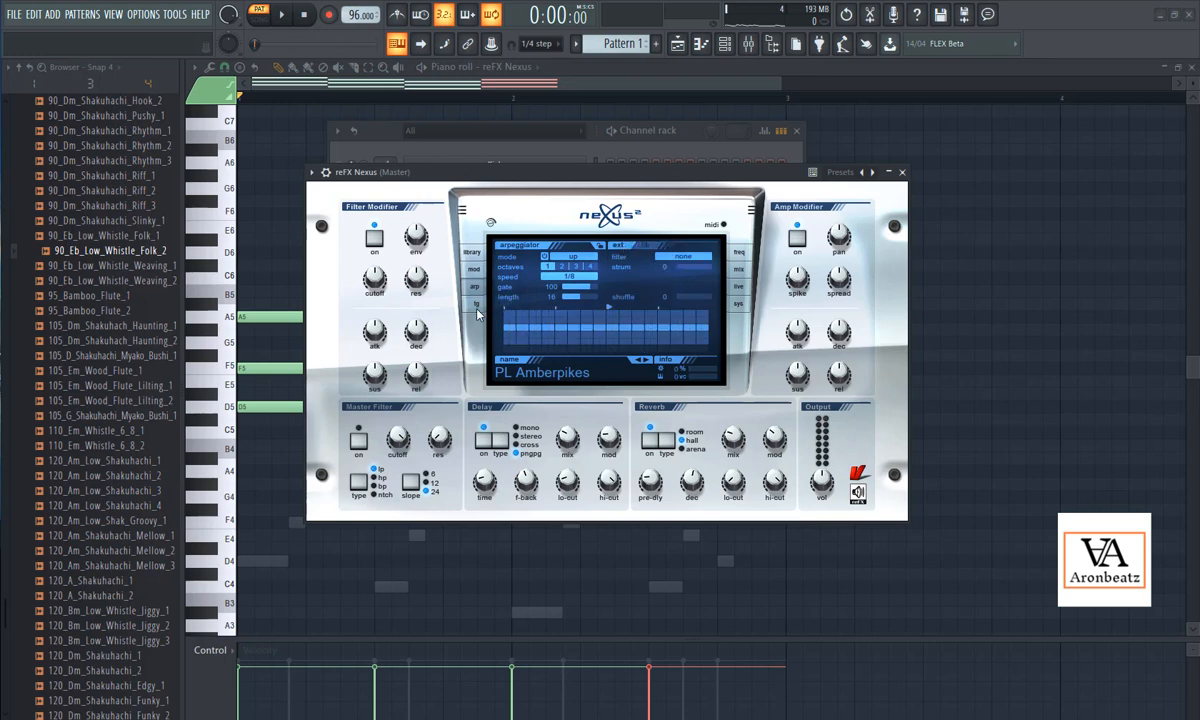
- Show the trancegate page, turn the trancegate on and play the pattern
left_click(476, 305)
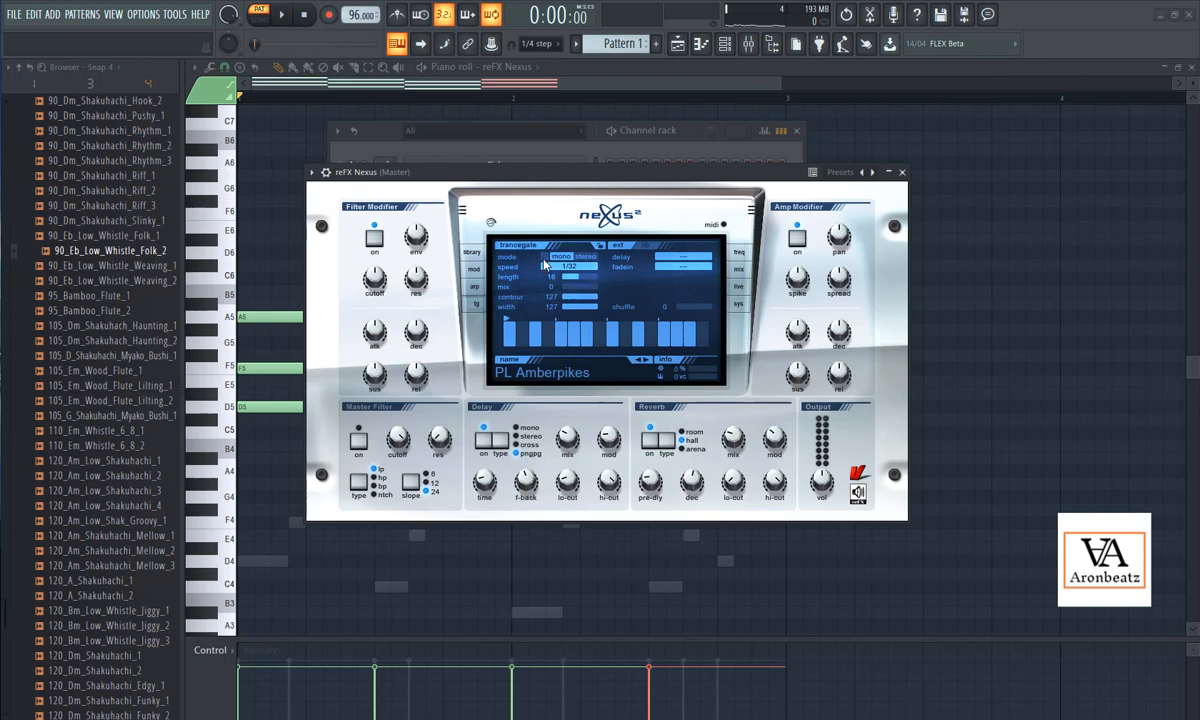
key("space")
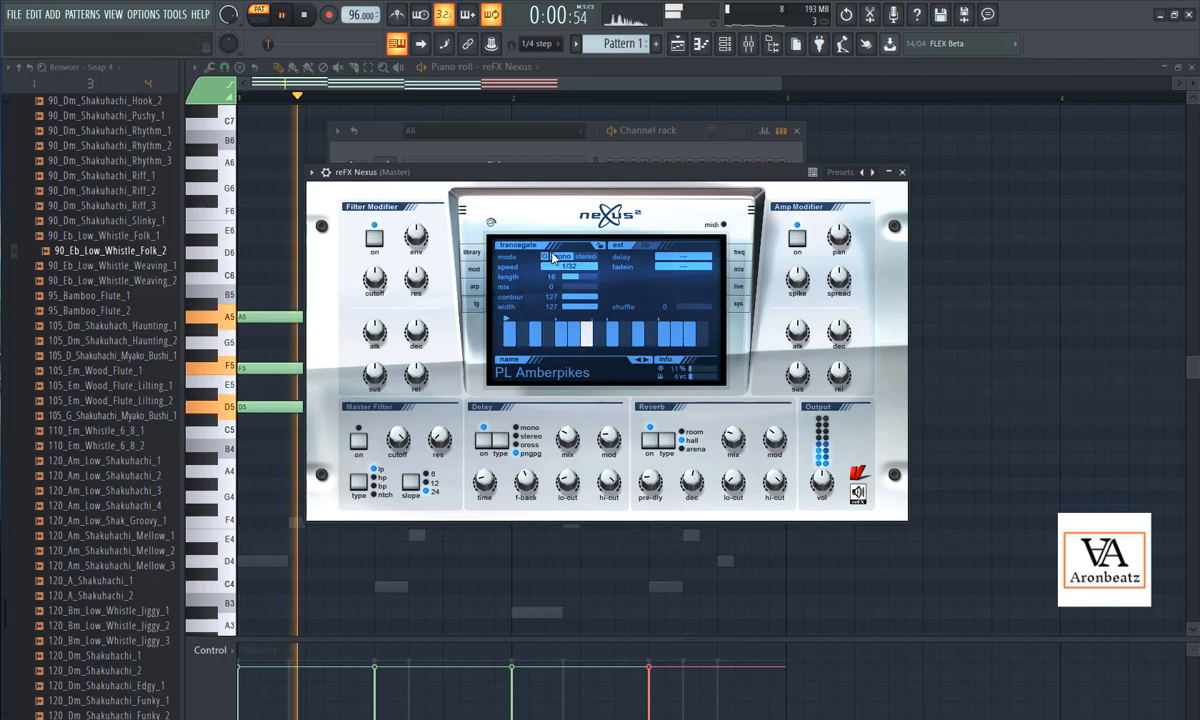
key("space")
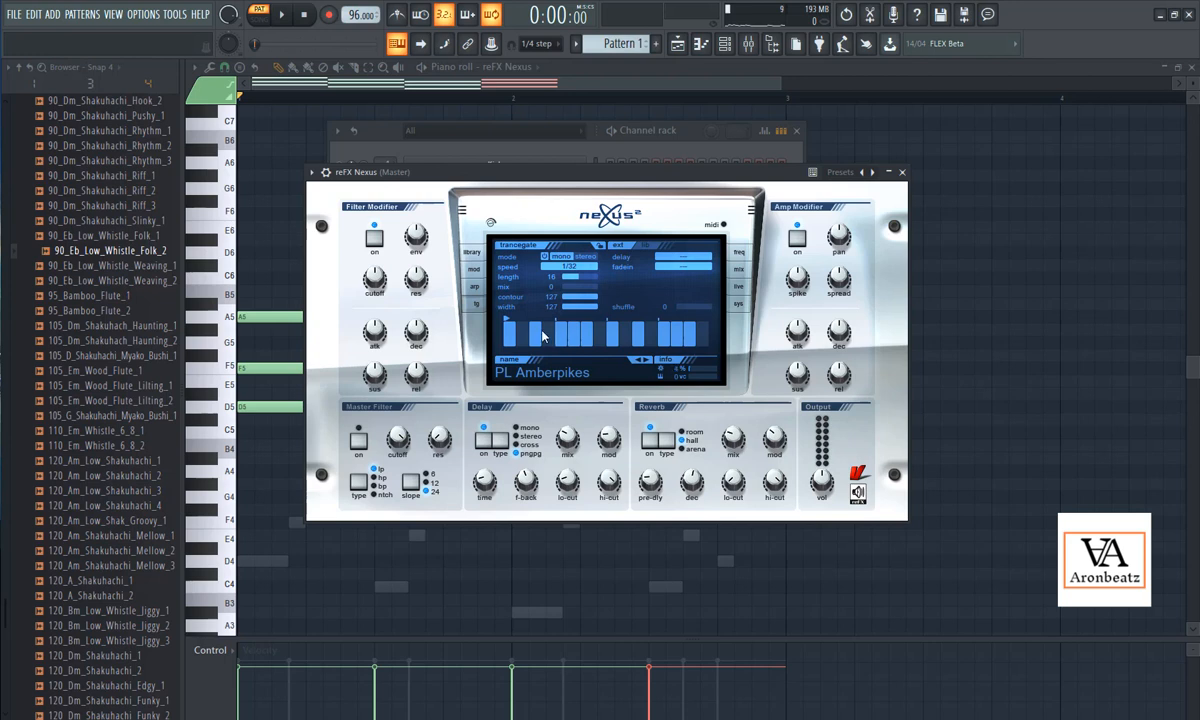
- Set the trancegate speed to 1/16 and play the pattern
left_click(570, 267)
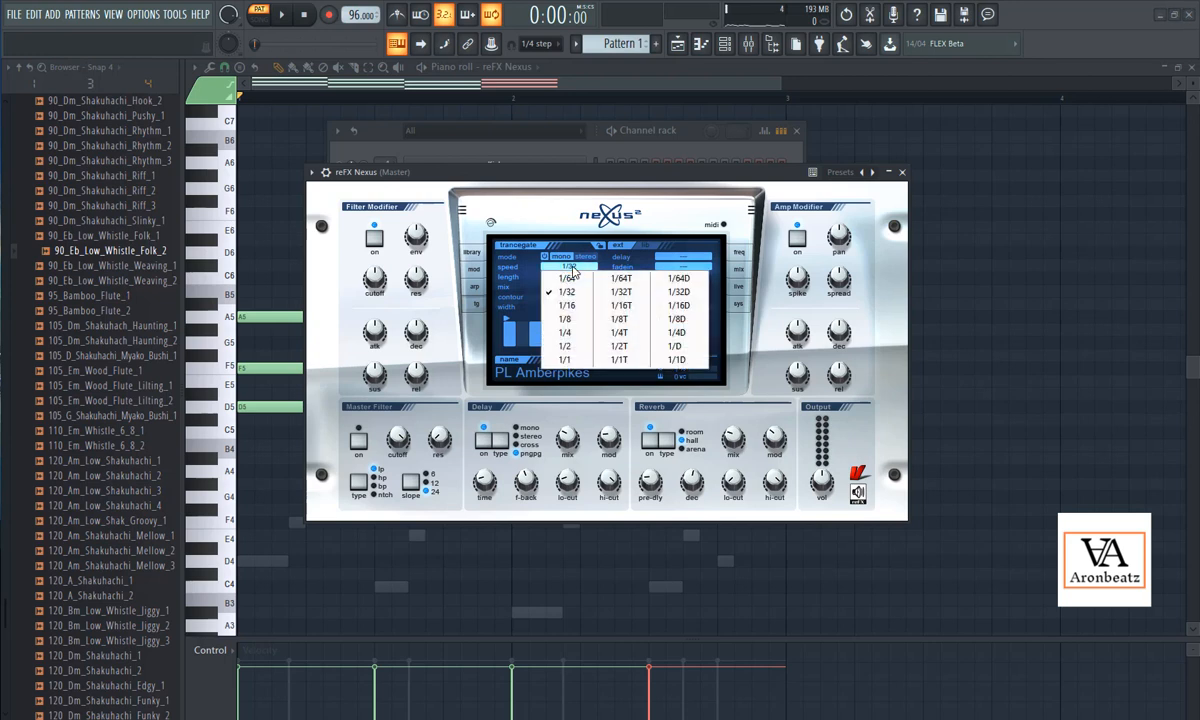
left_click(566, 304)
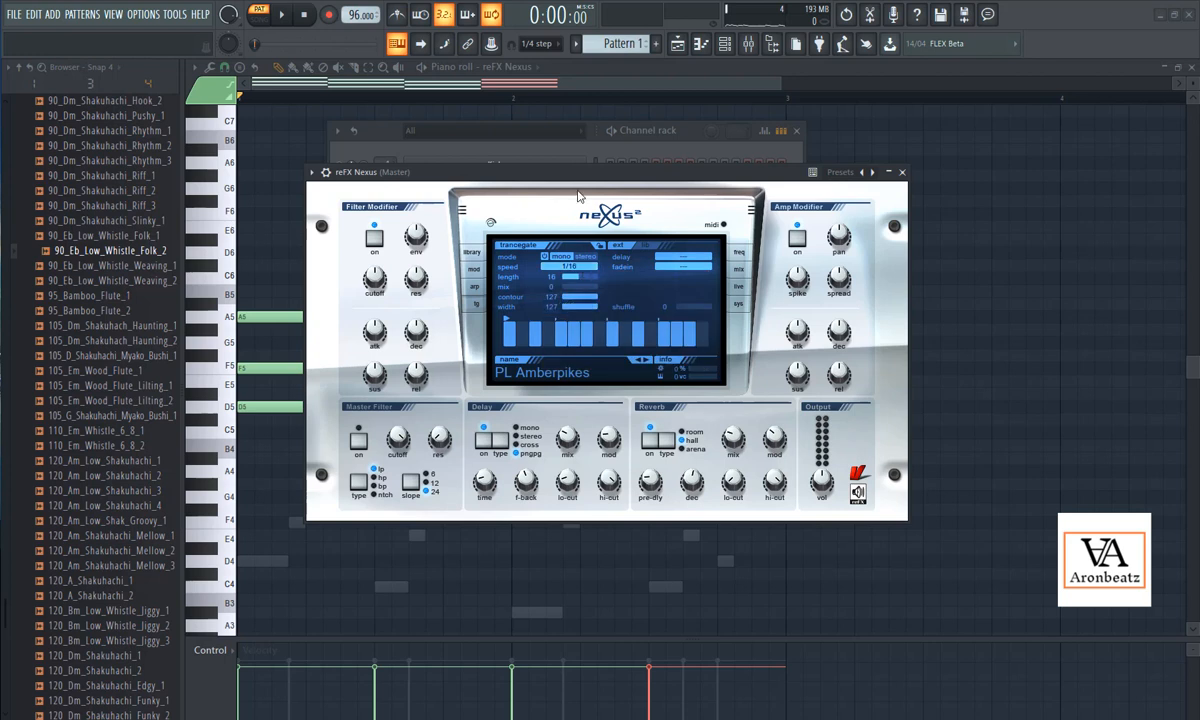
key("space")
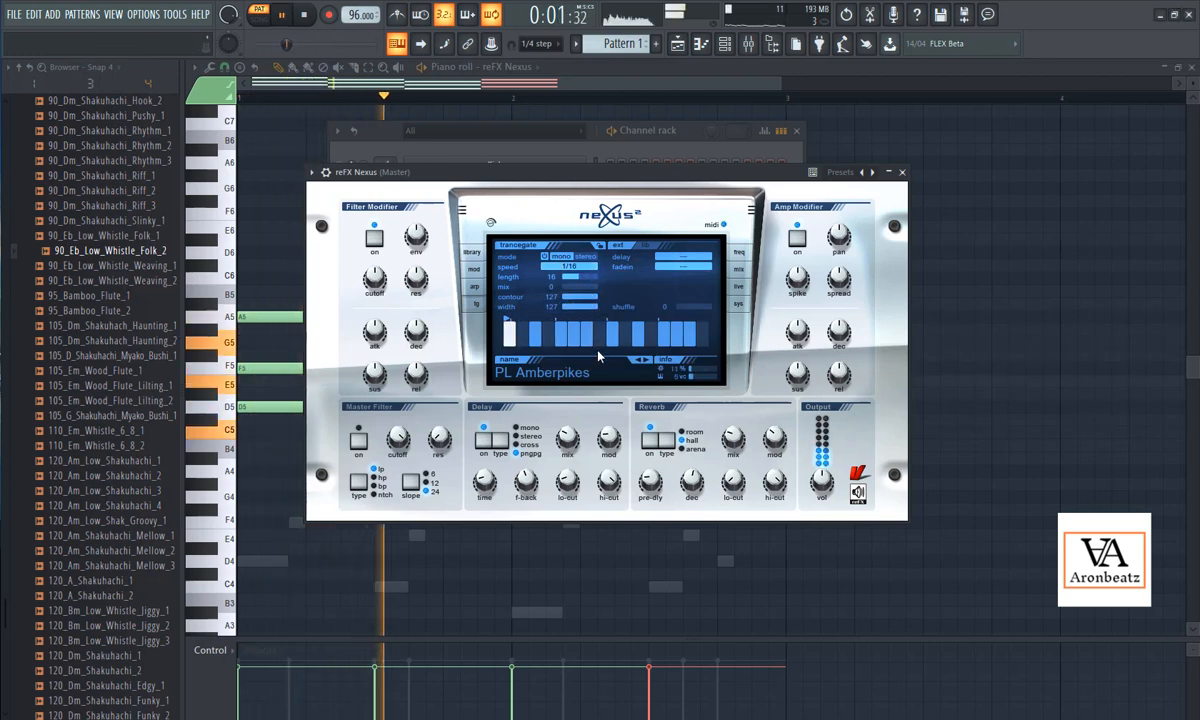
key("space")
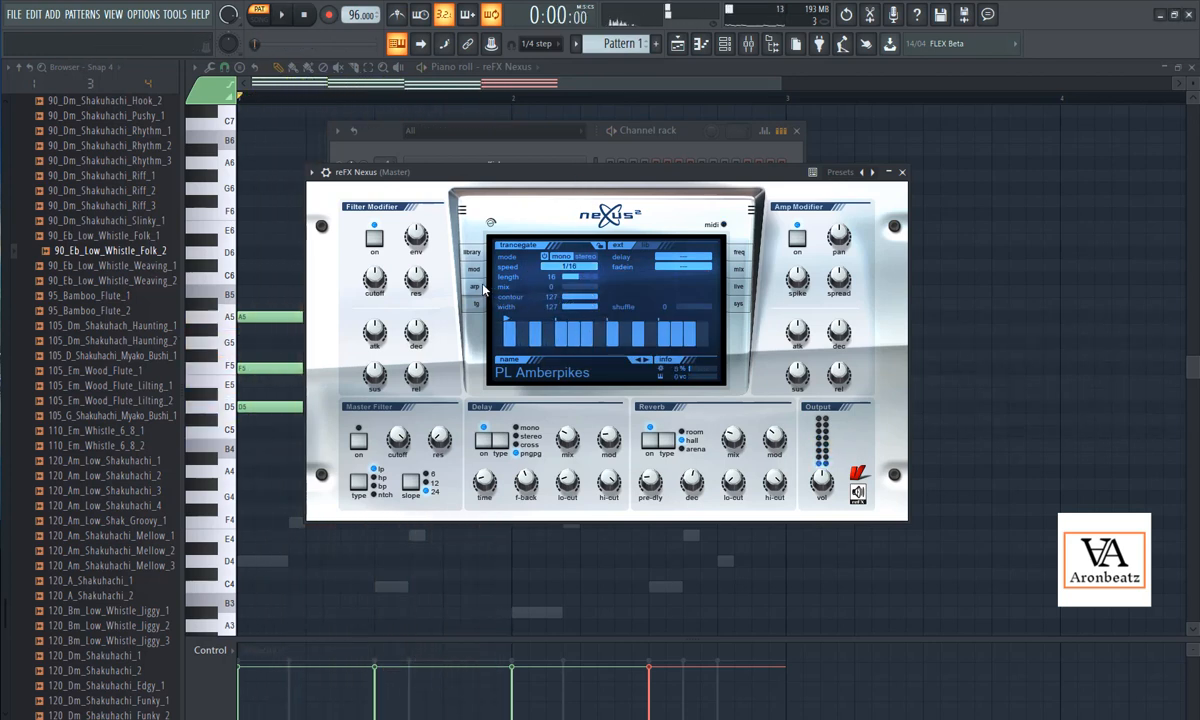
- With the arpeggiator turned off, set the trancegate length to 13 and its mode to stereo while the pattern plays
left_click(482, 288)
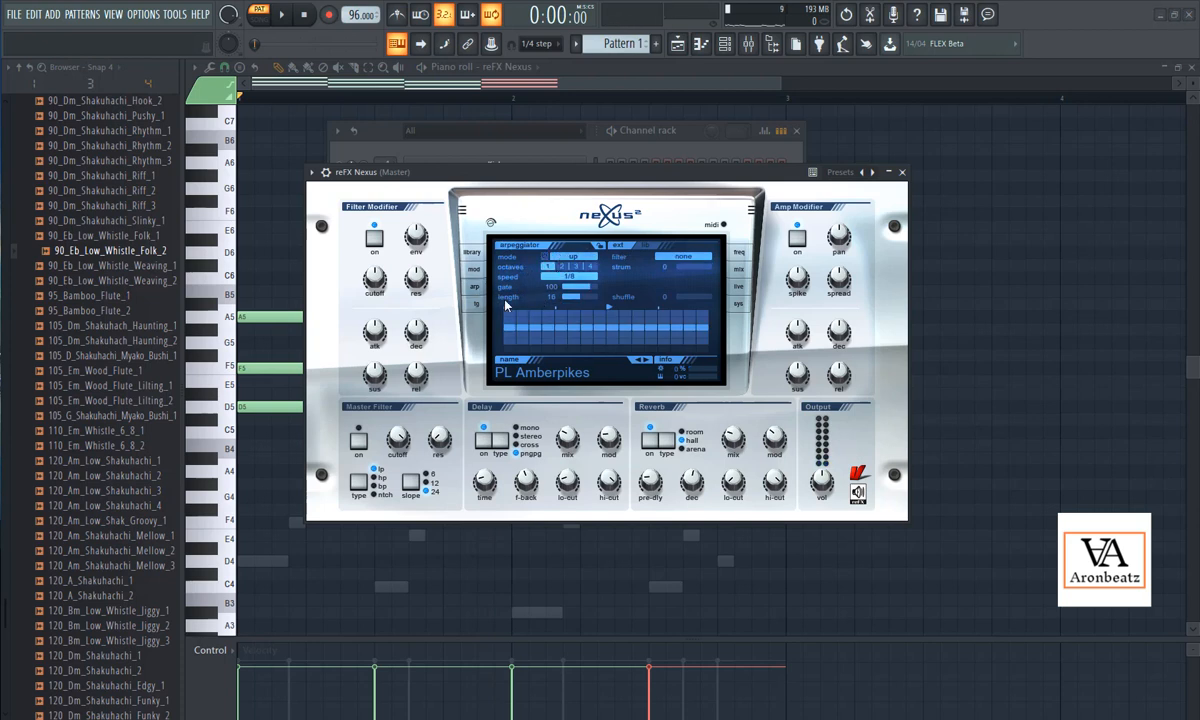
left_click(472, 302)
key("space")
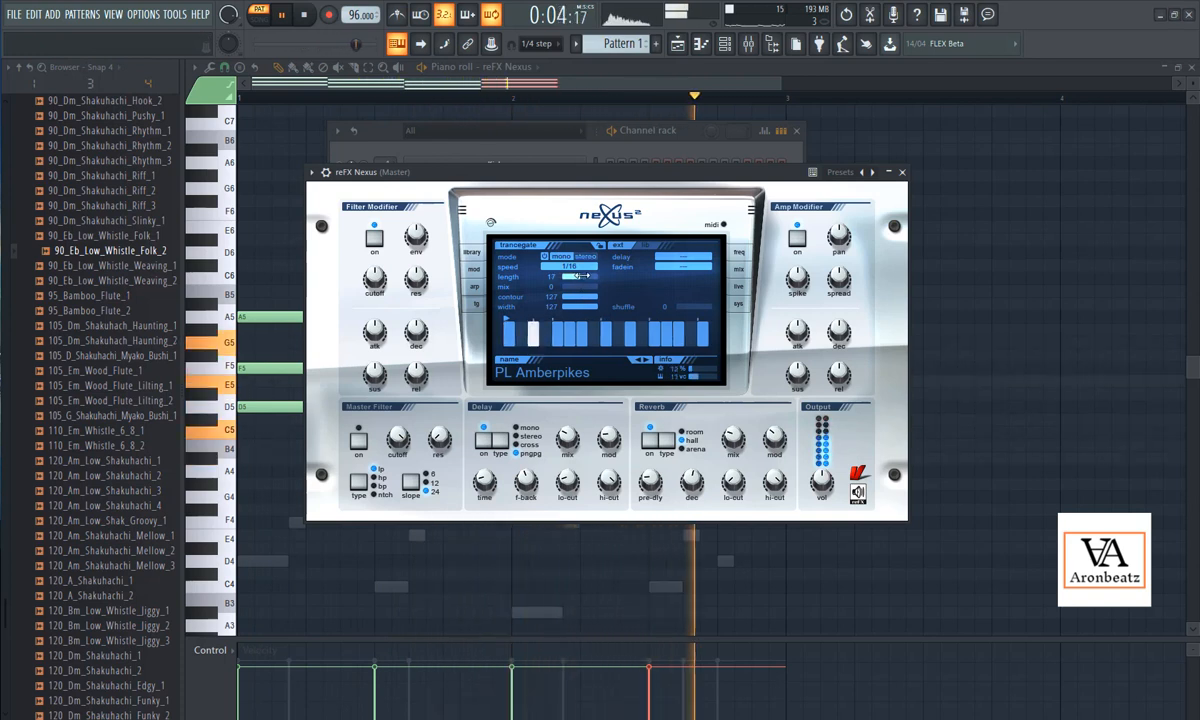
left_click_drag(567, 278, 562, 278)
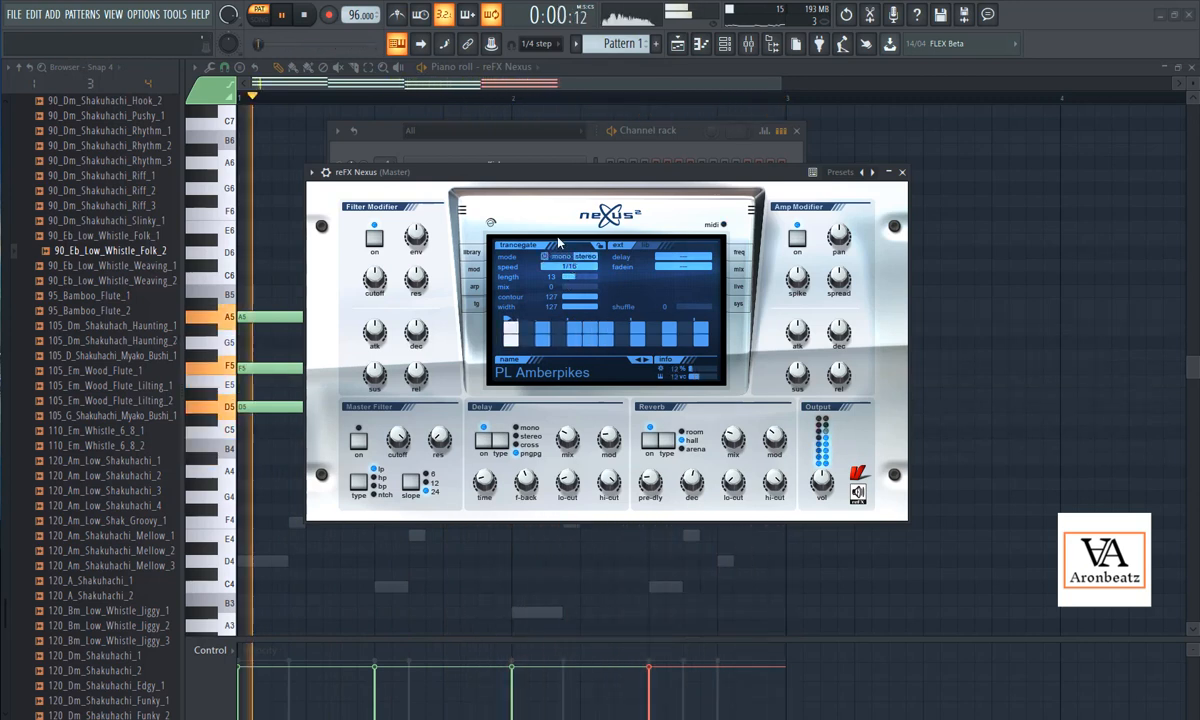
key("space")
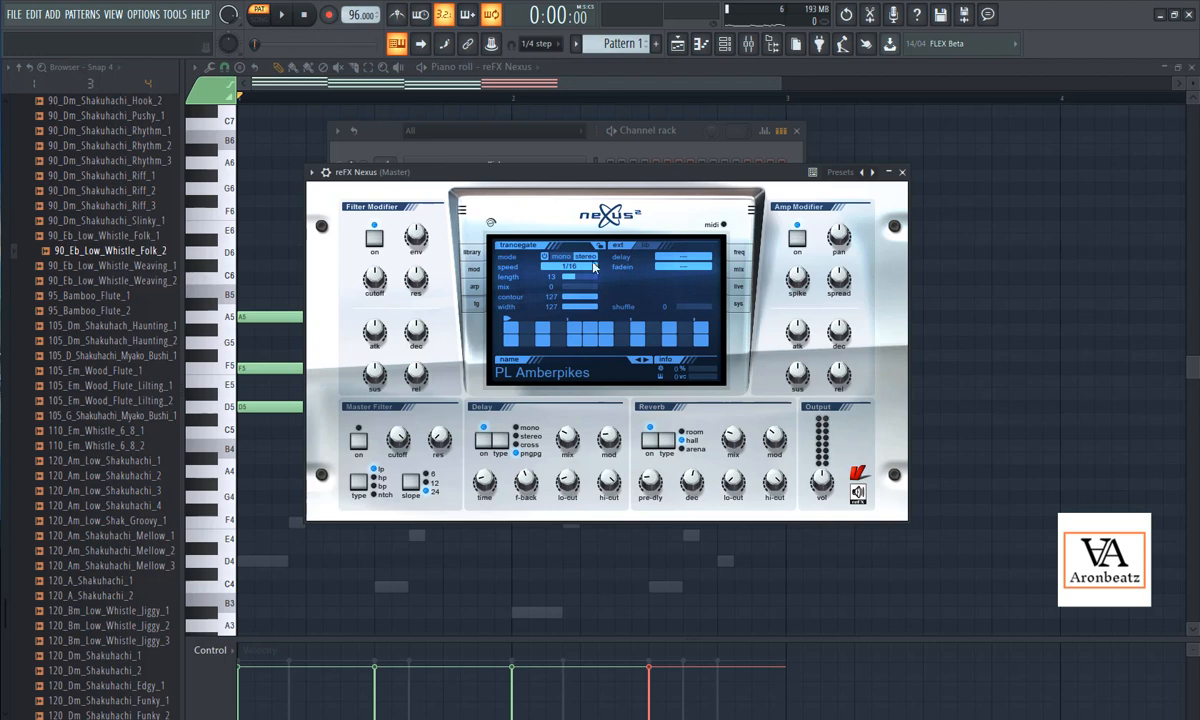
- Show the frequency analyzer and play the pattern to watch its spectrum
left_click(739, 253)
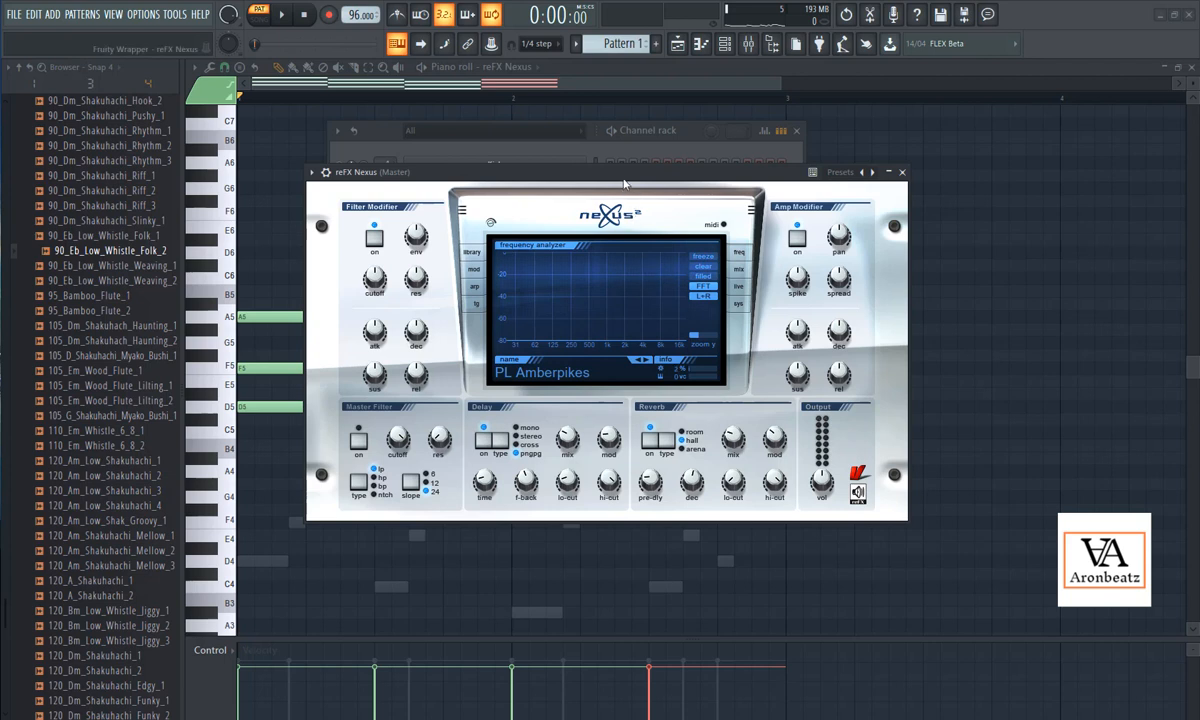
key("space")
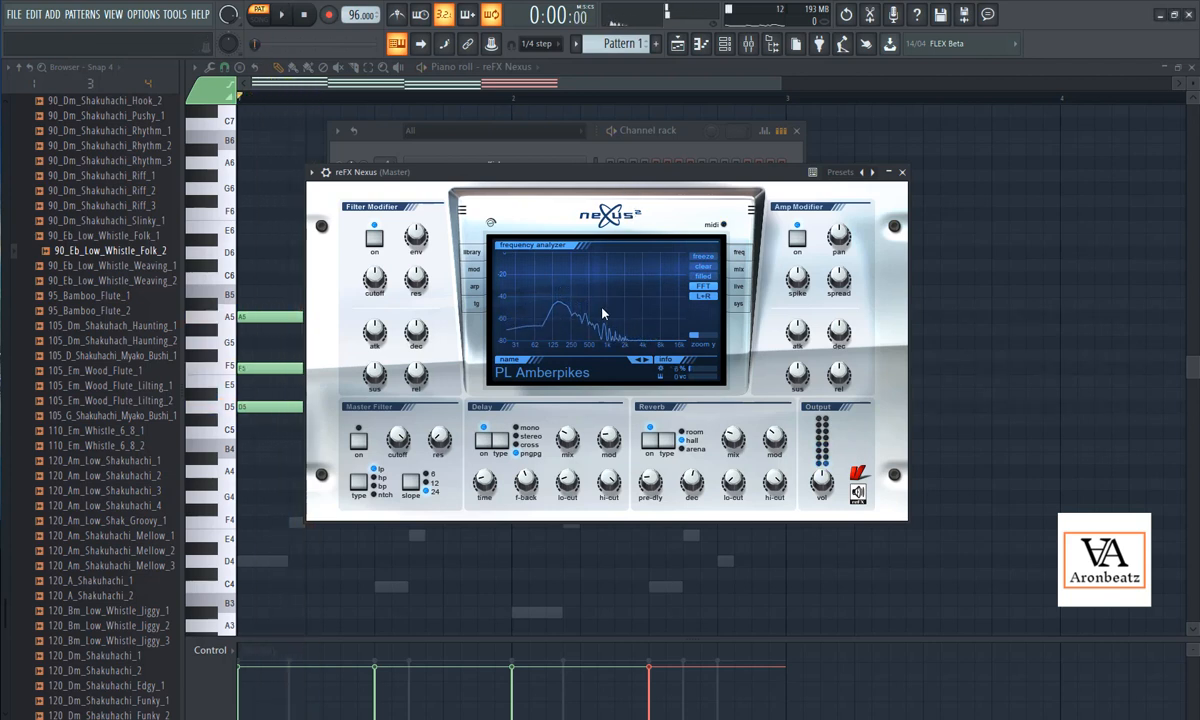
- Show the effects and oscillator mix page and play the pattern with the oscillators on and with all of them off
left_click(740, 269)
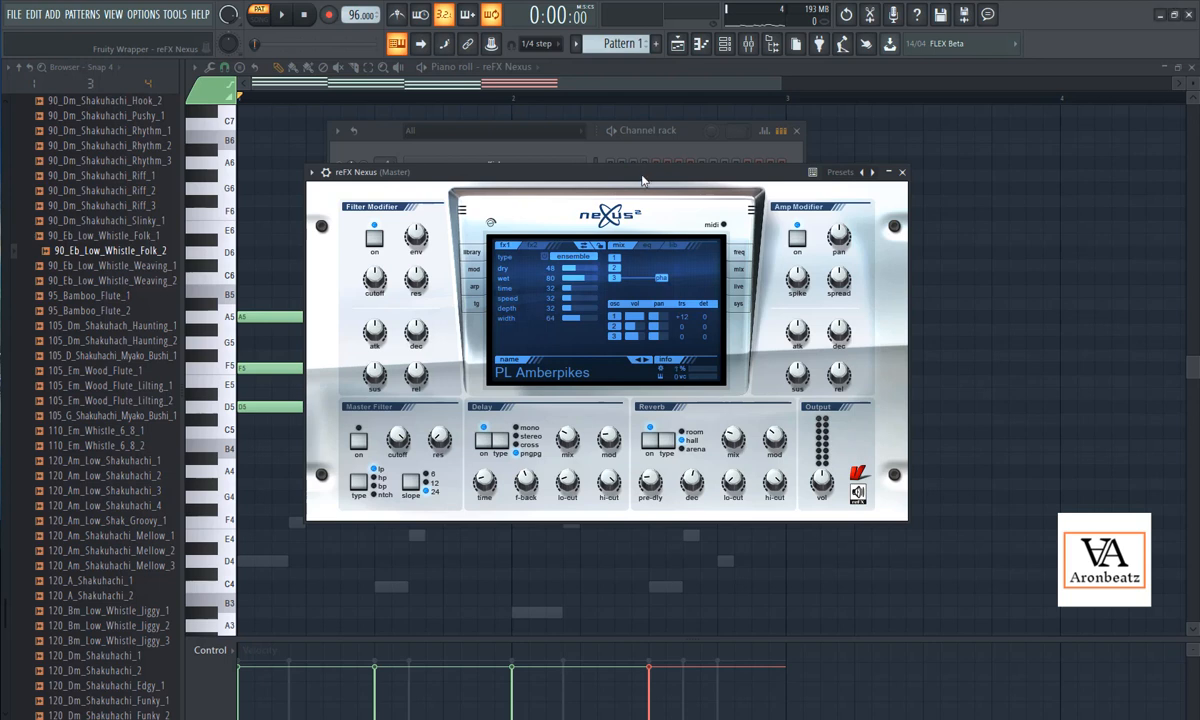
key("space")
key("space")
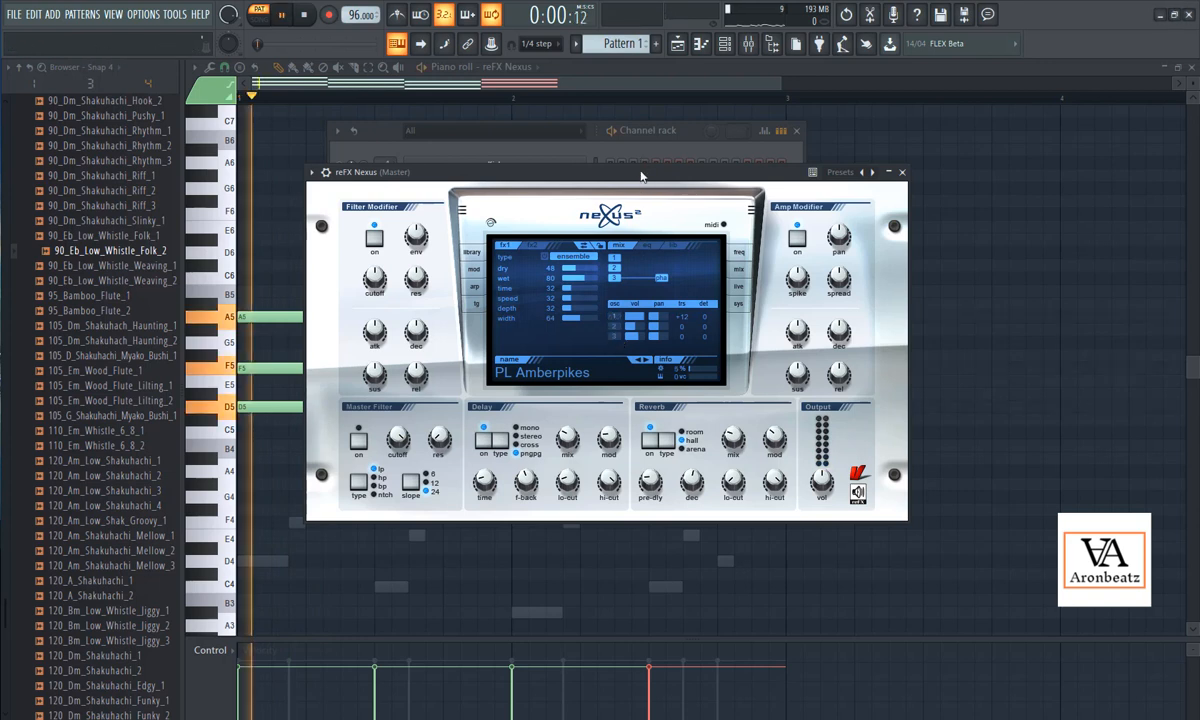
key("space")
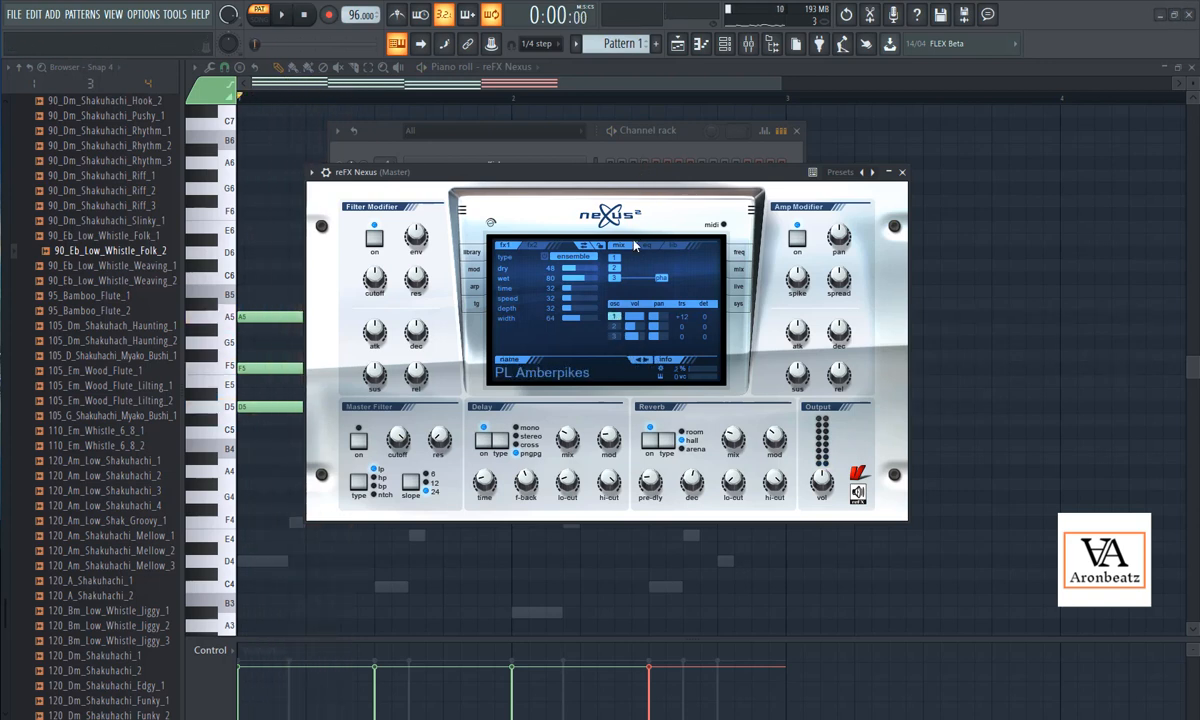
- Audition oscillators 1, 2 and 3 one at a time by playing the pattern with only that oscillator enabled
key("space")
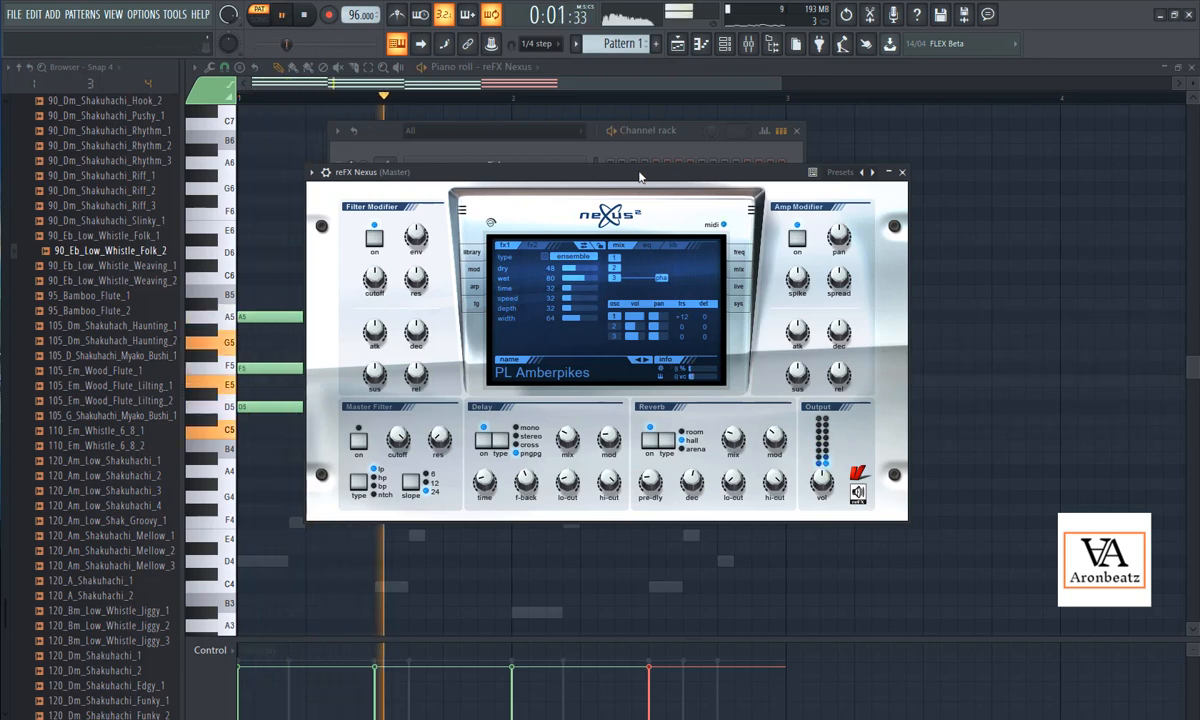
key("space")
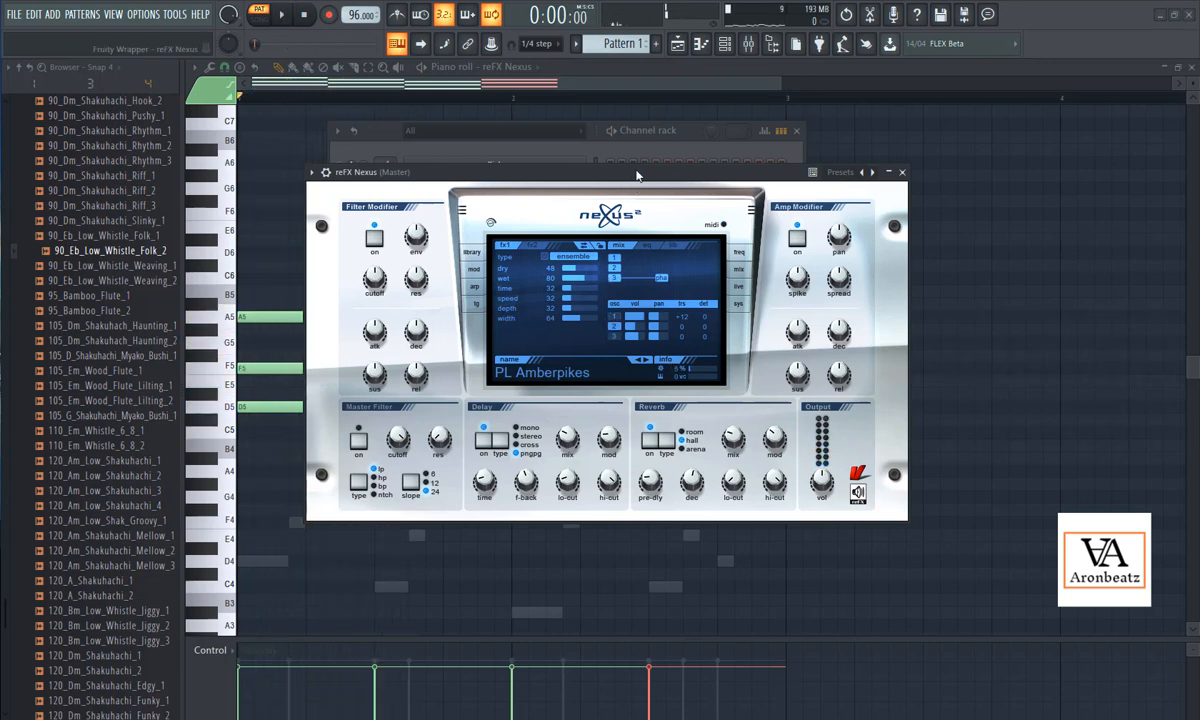
key("space")
key("space")
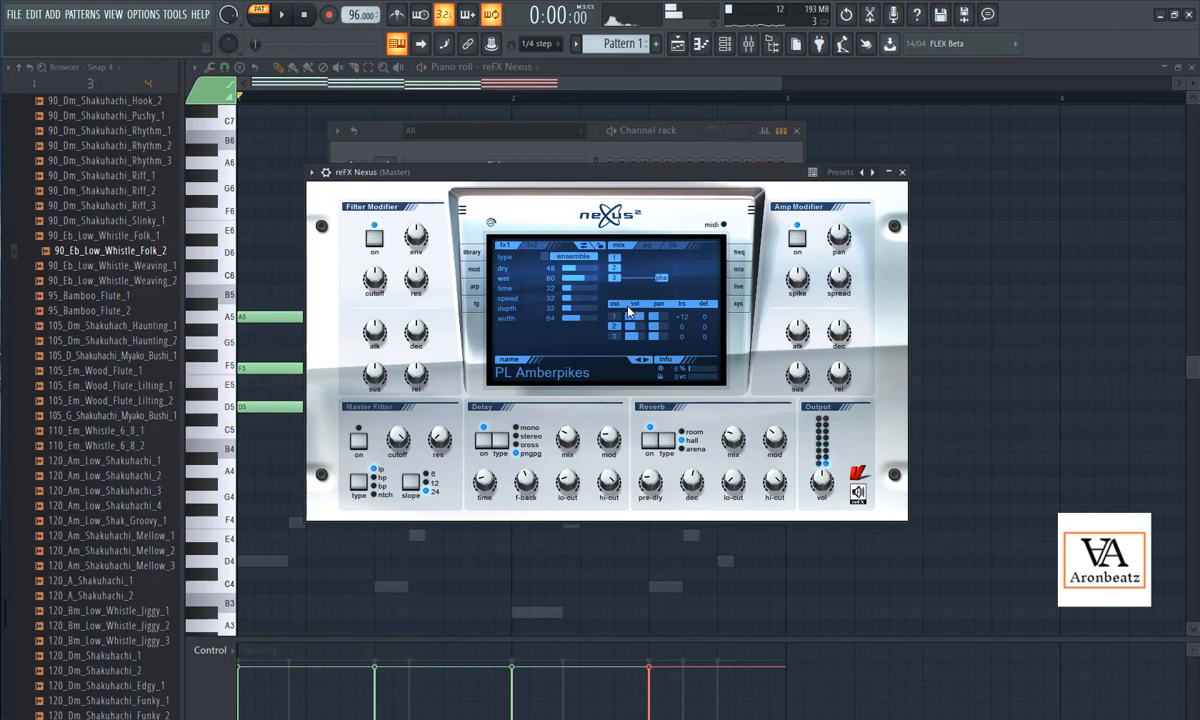
key("space")
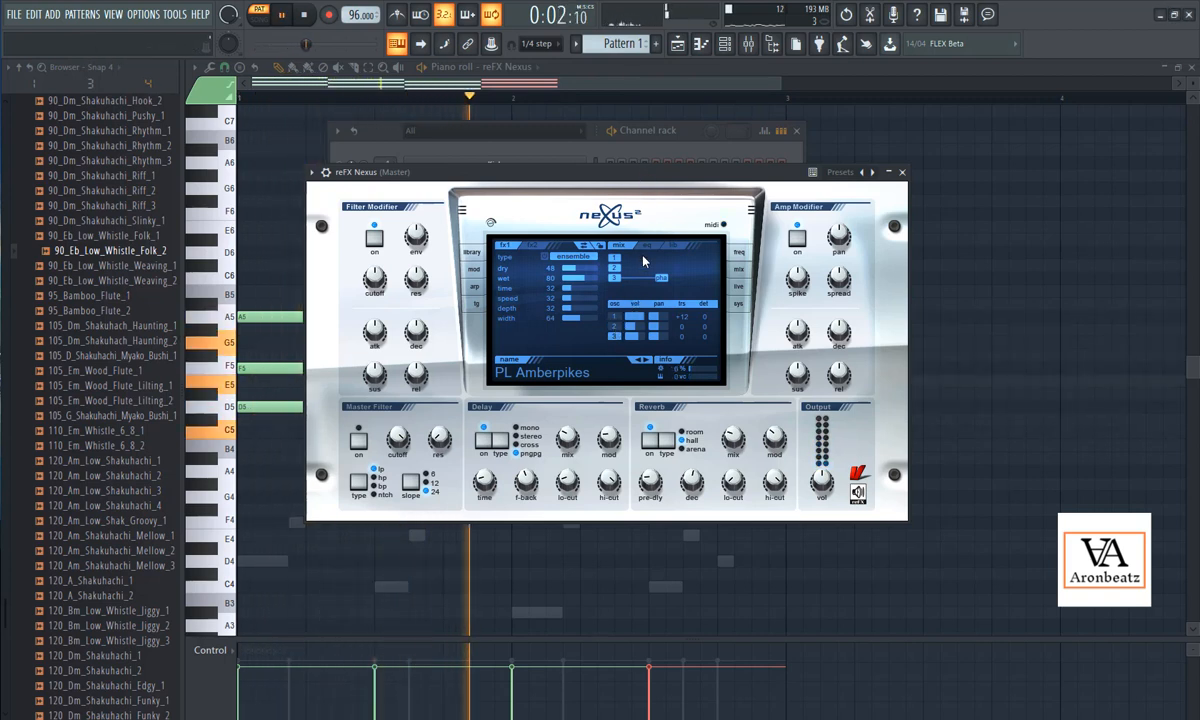
key("space")
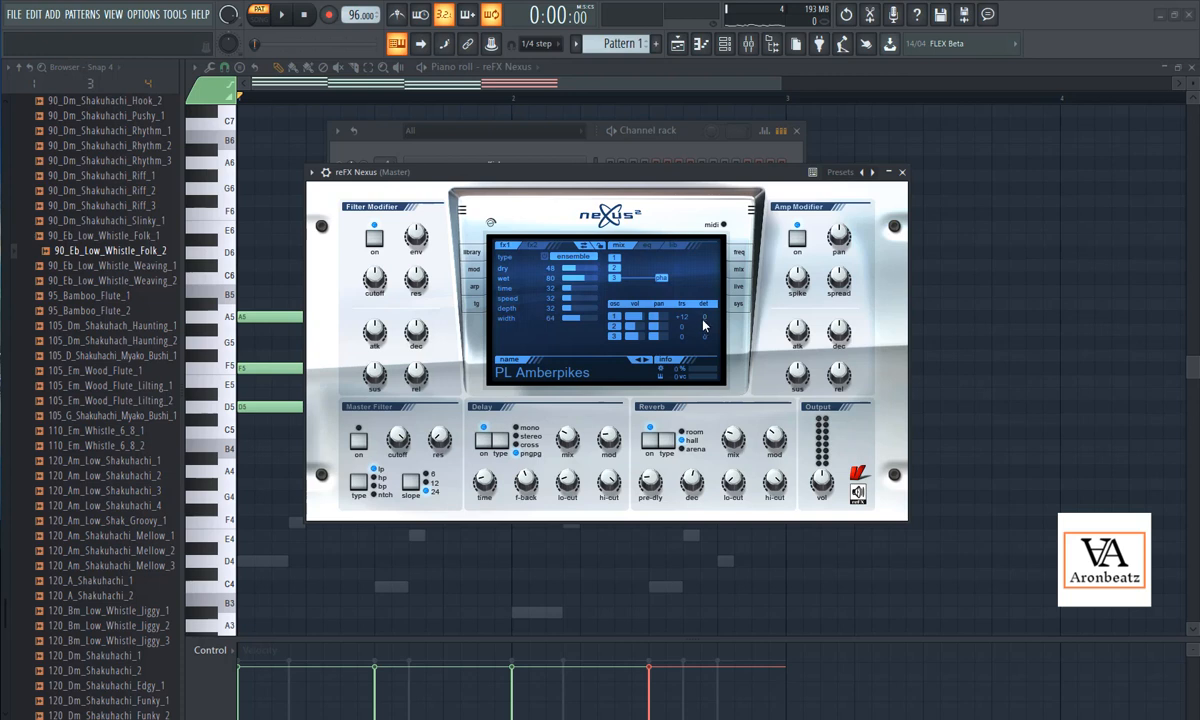
- Try adjusting oscillator 1's detune and show the reFX live page
left_click_drag(698, 319, 706, 276)
left_click(741, 295)
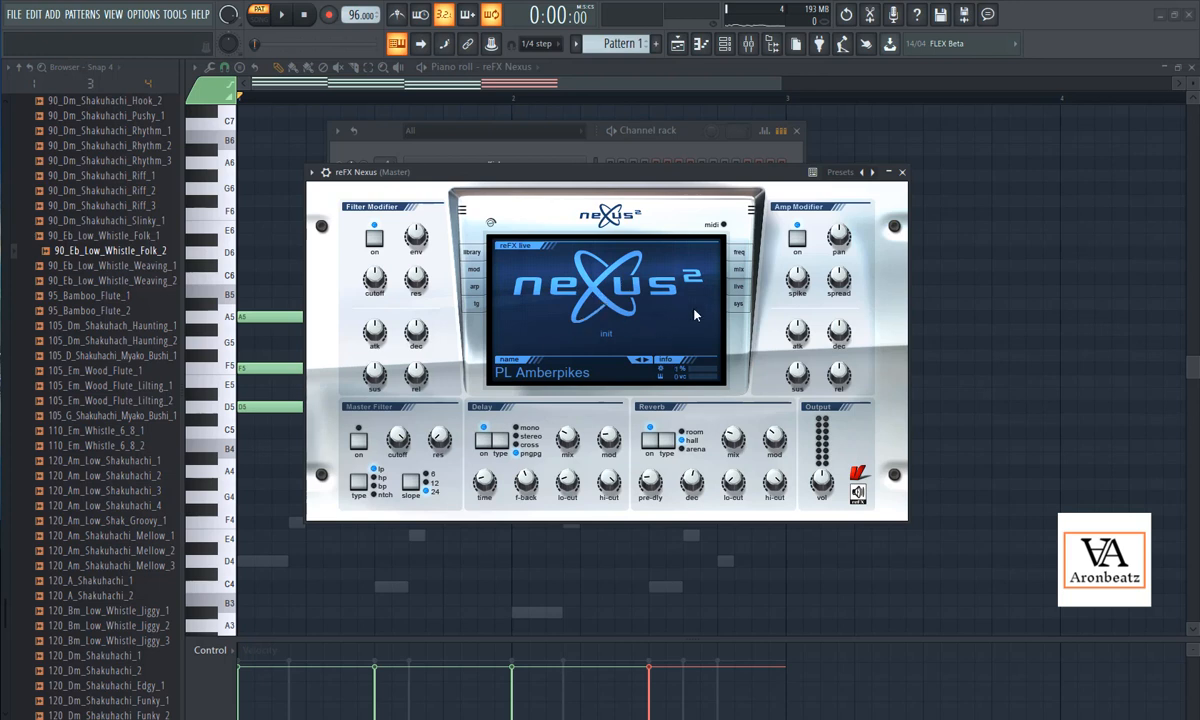
- Show the system page and view the import data file dialog, closing it without importing anything
left_click(741, 306)
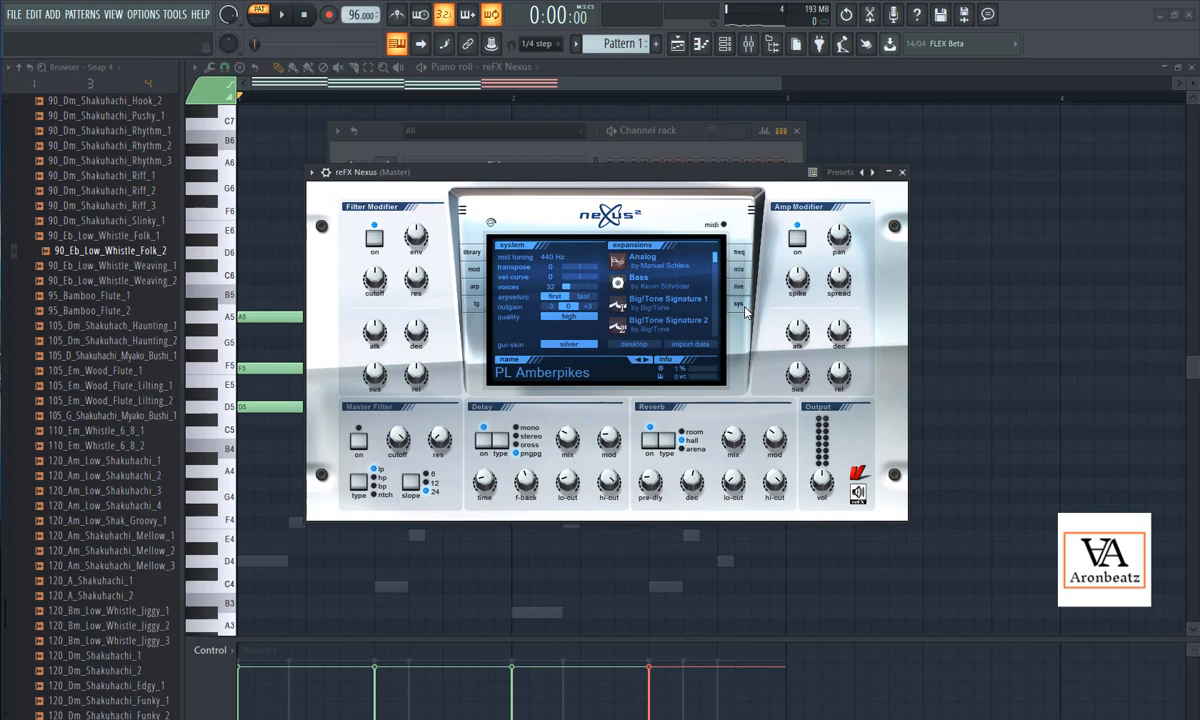
left_click(690, 345)
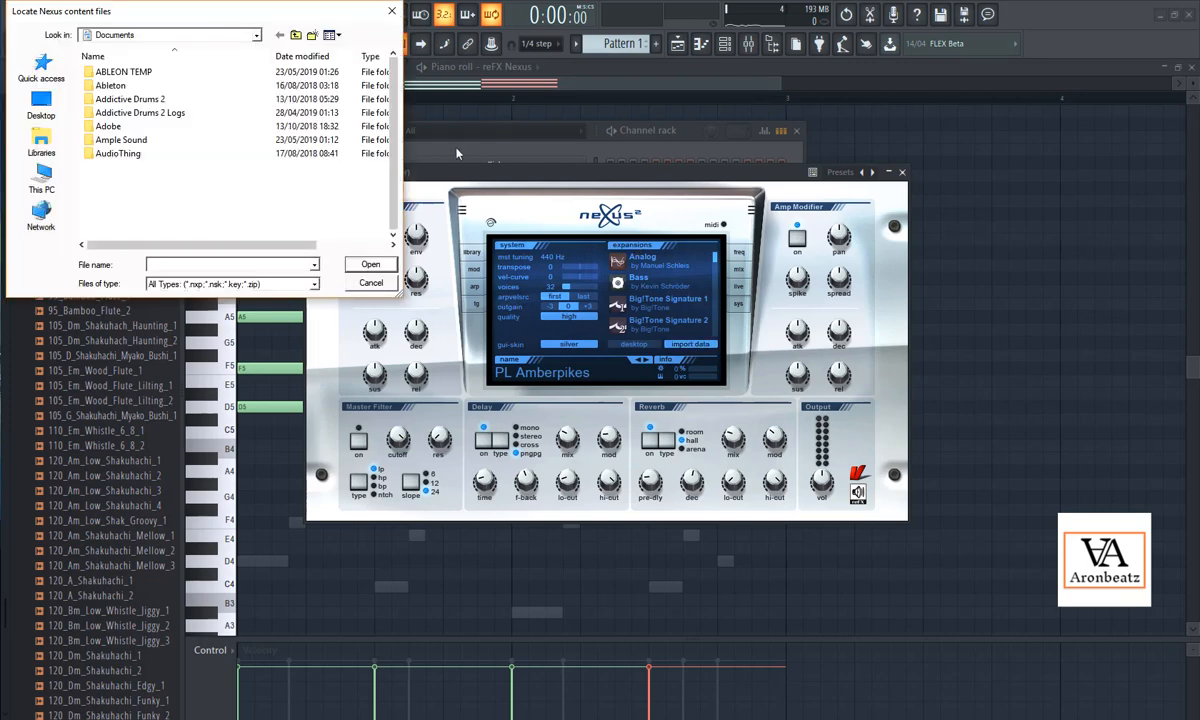
left_click(394, 14)
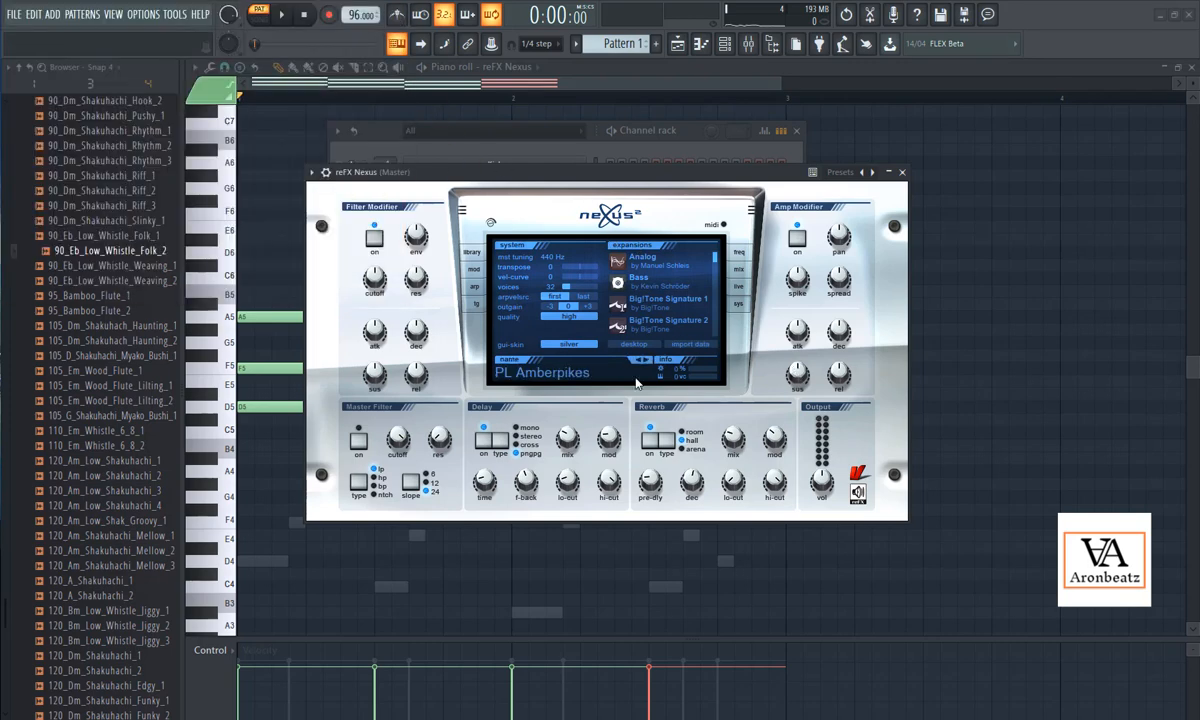